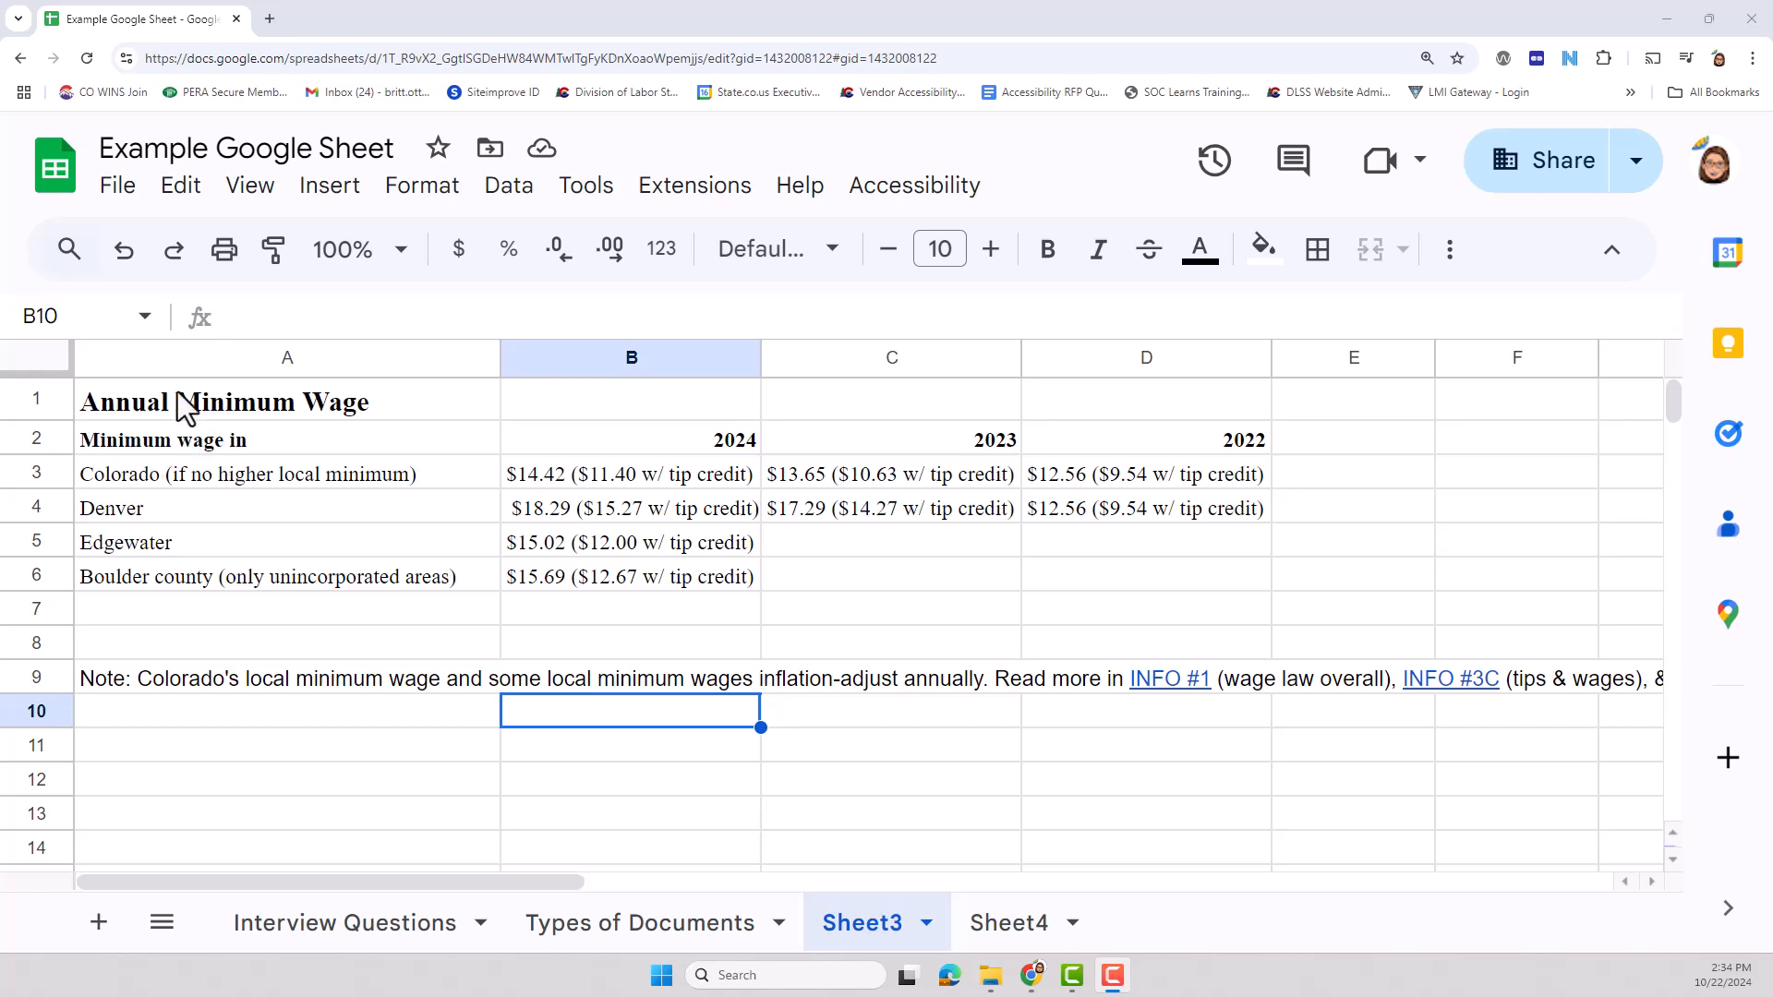
pyautogui.click(138, 402)
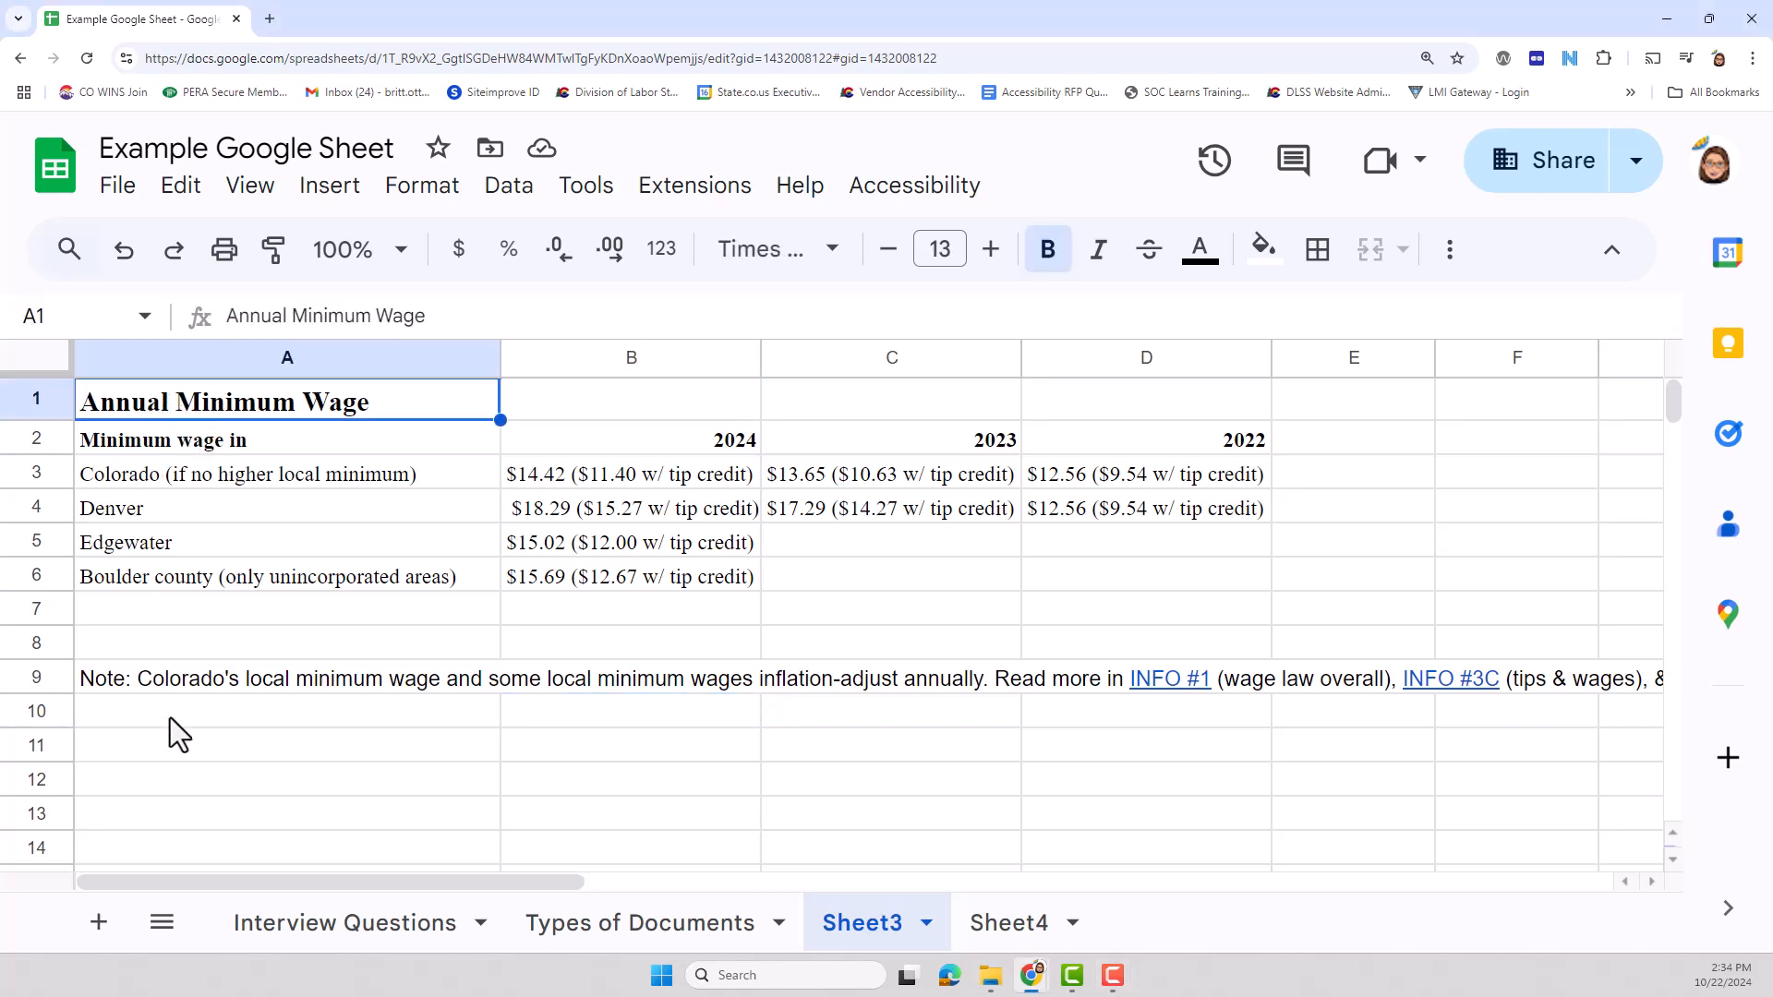
pyautogui.click(157, 685)
pyautogui.click(83, 604)
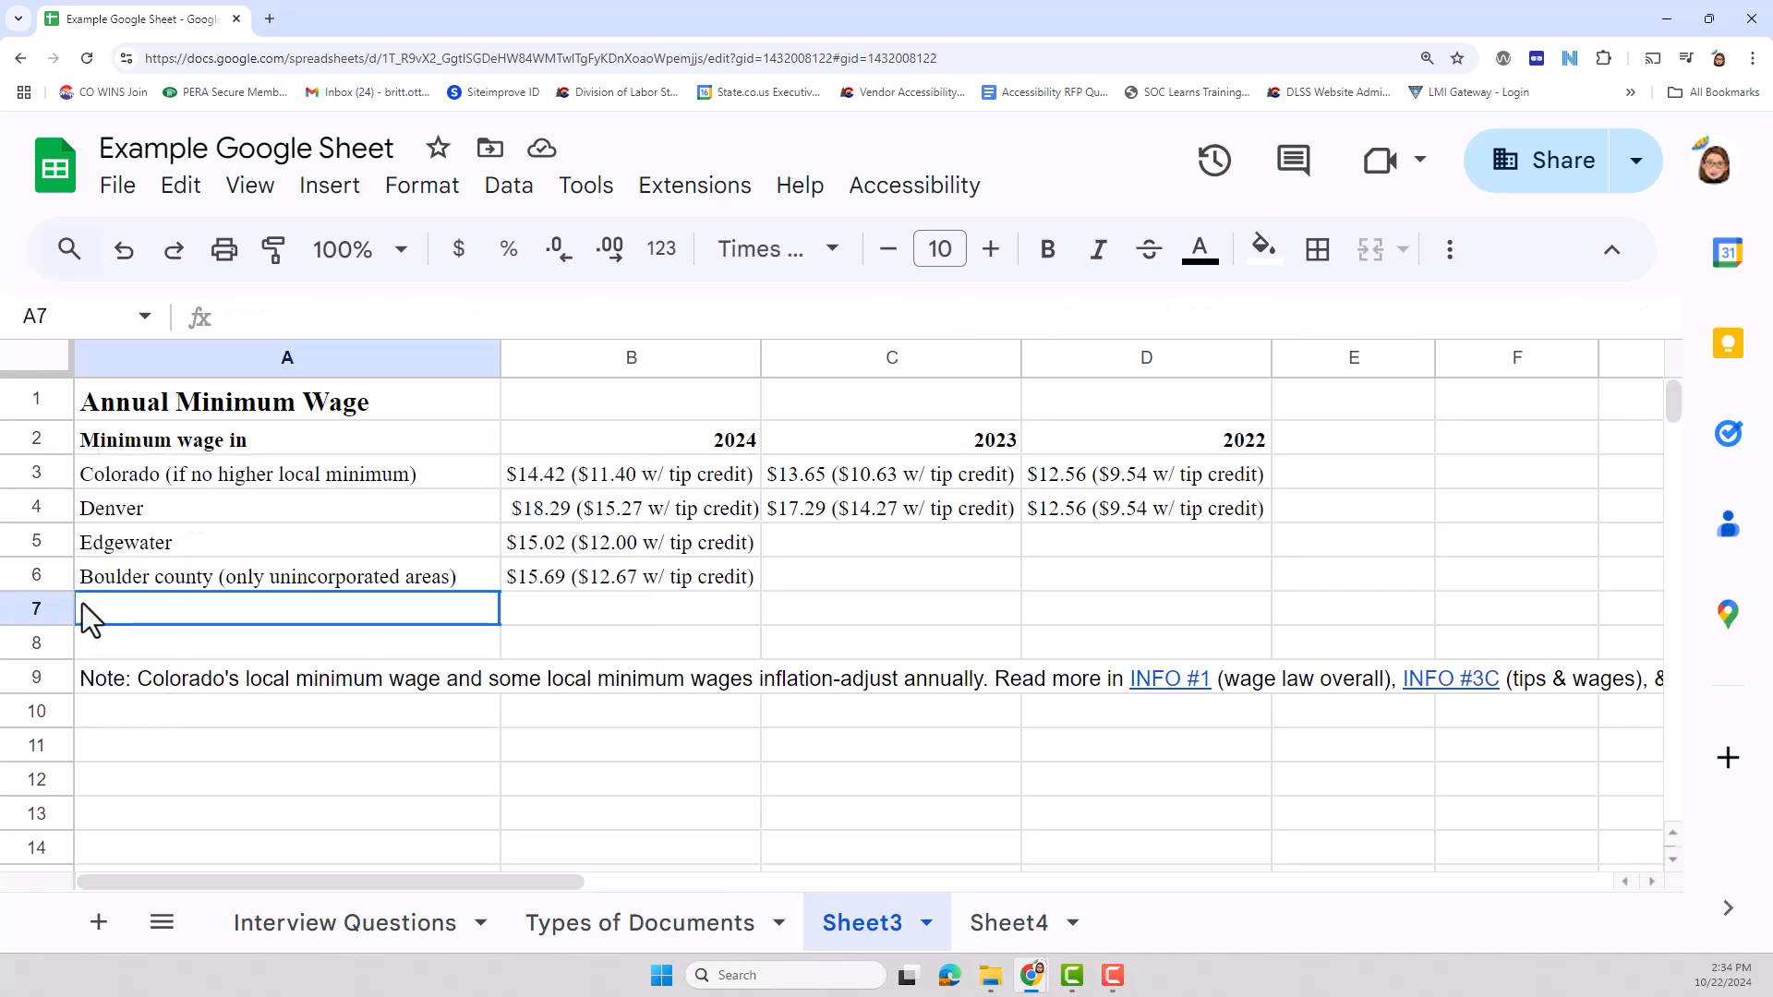
# Step: Convert the minimum wage data in A2:D6, including its header row, to a table
pyautogui.click(92, 438)
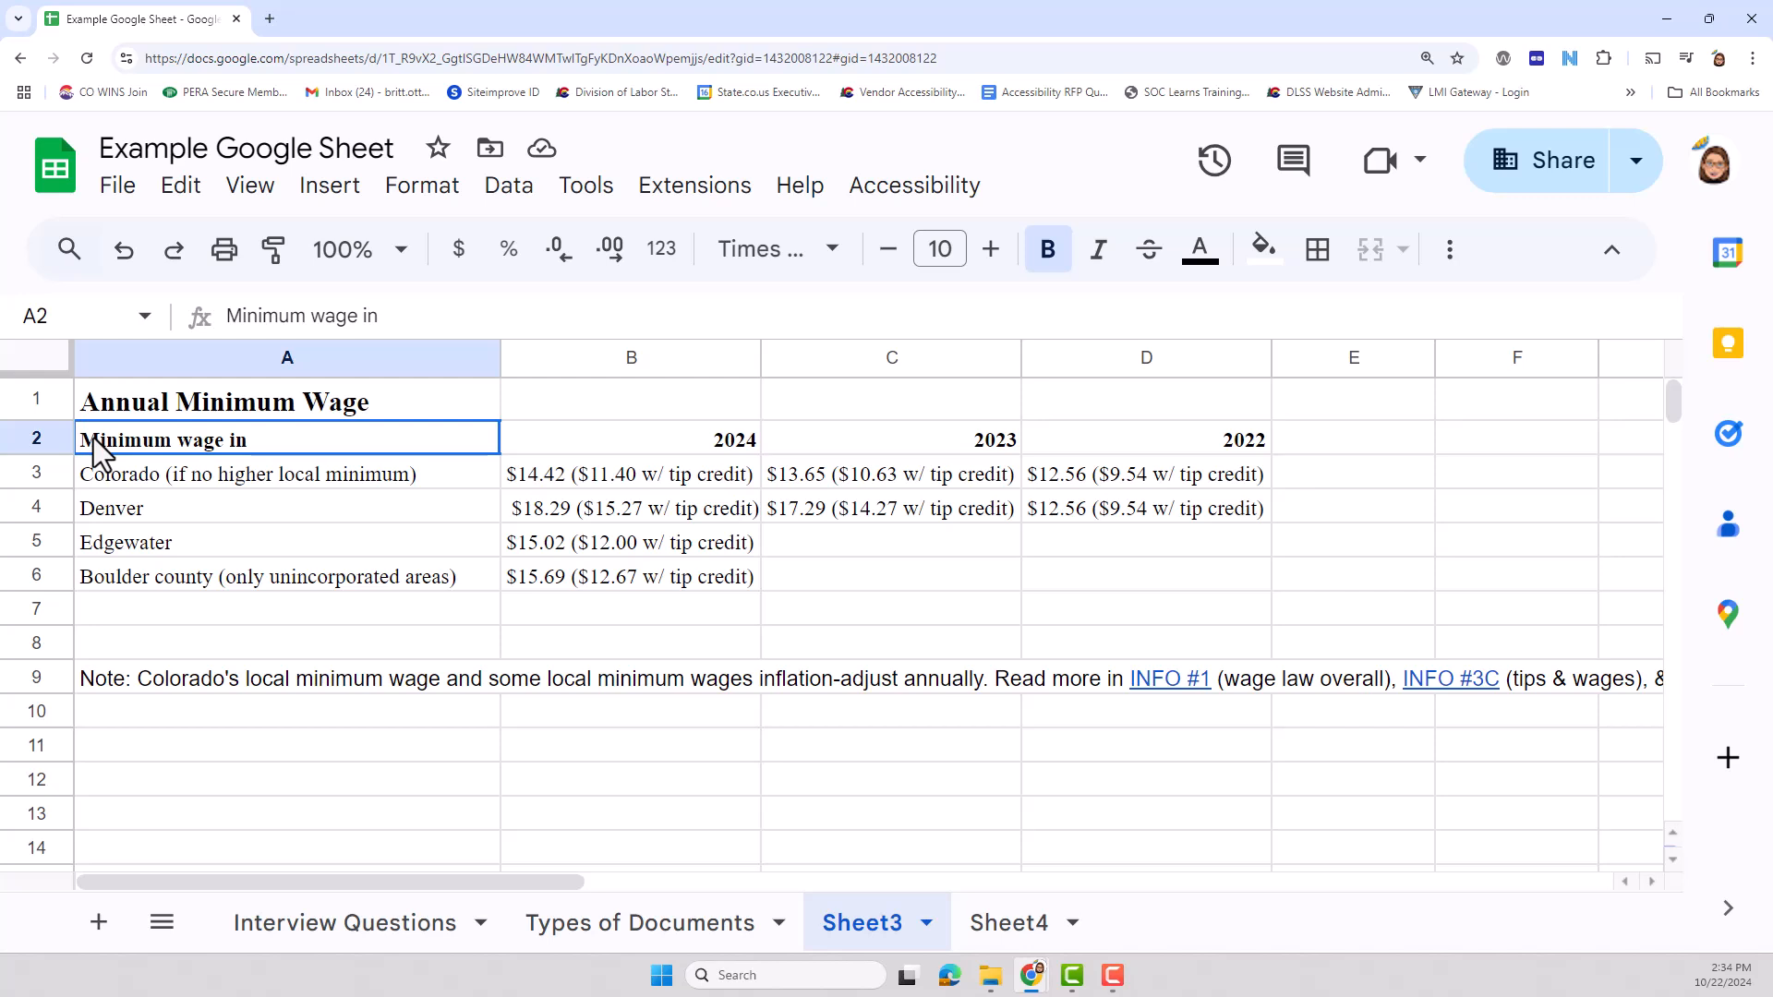
pyautogui.moveTo(92, 438); pyautogui.dragTo(1122, 447)
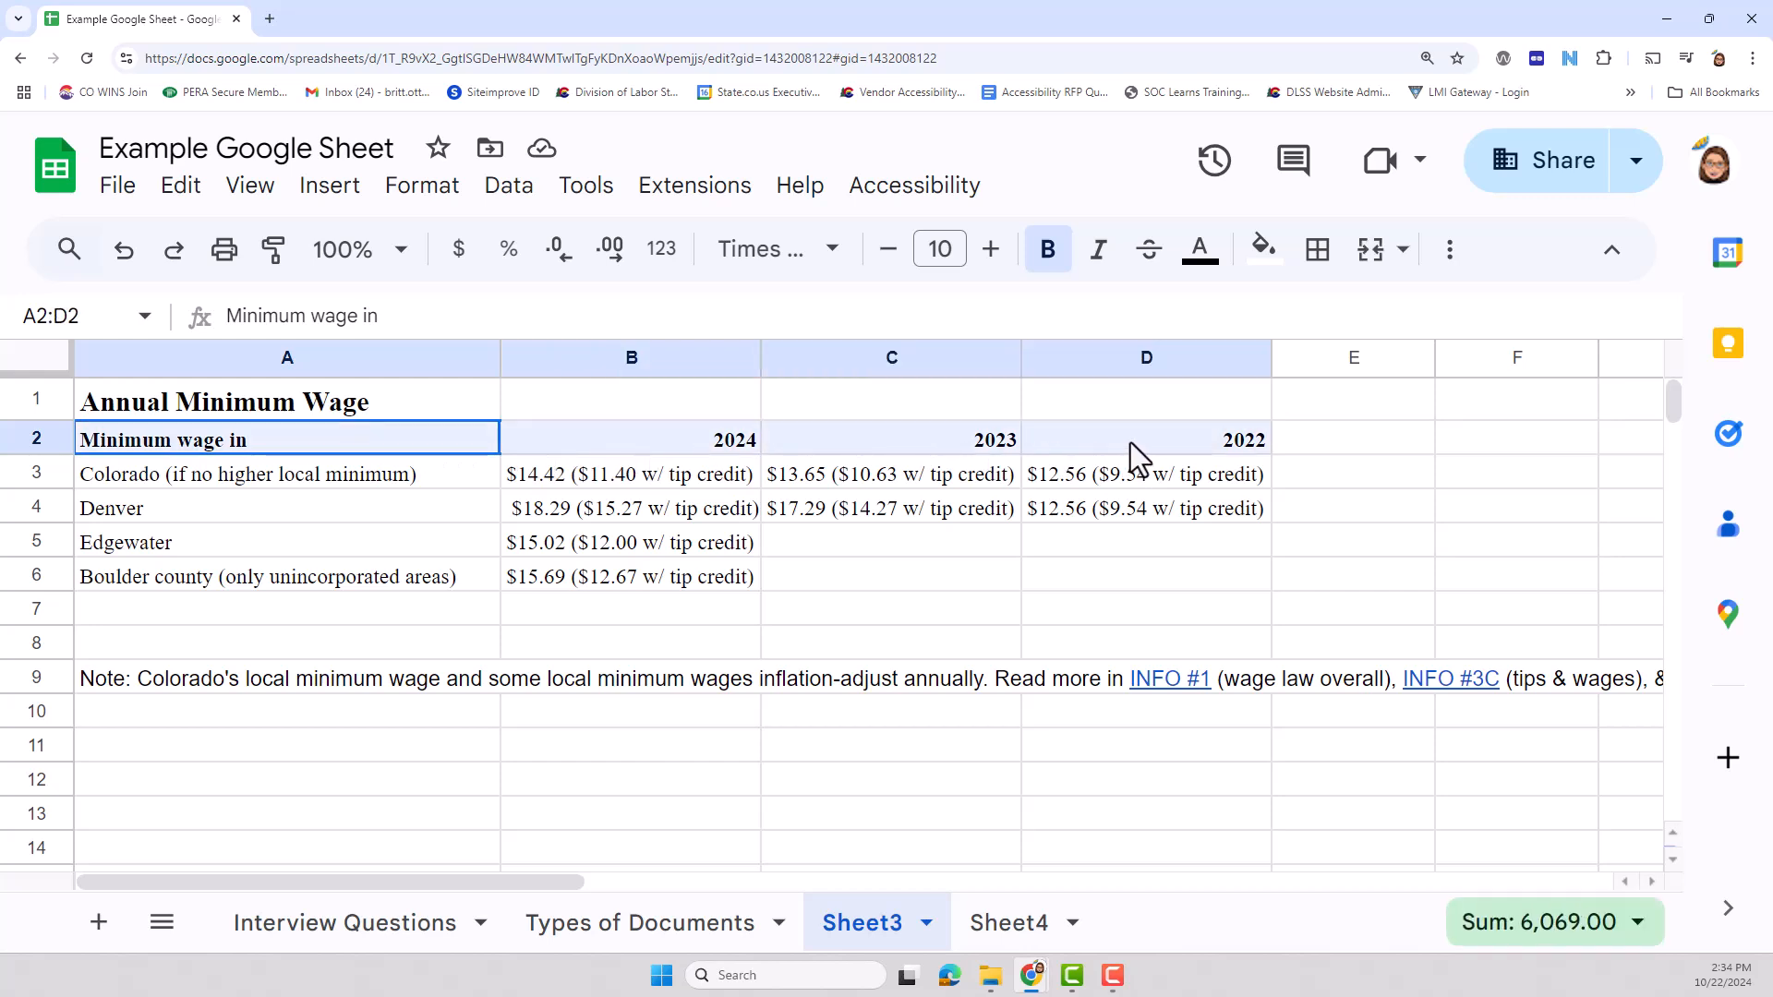
pyautogui.moveTo(1131, 442); pyautogui.dragTo(1155, 584)
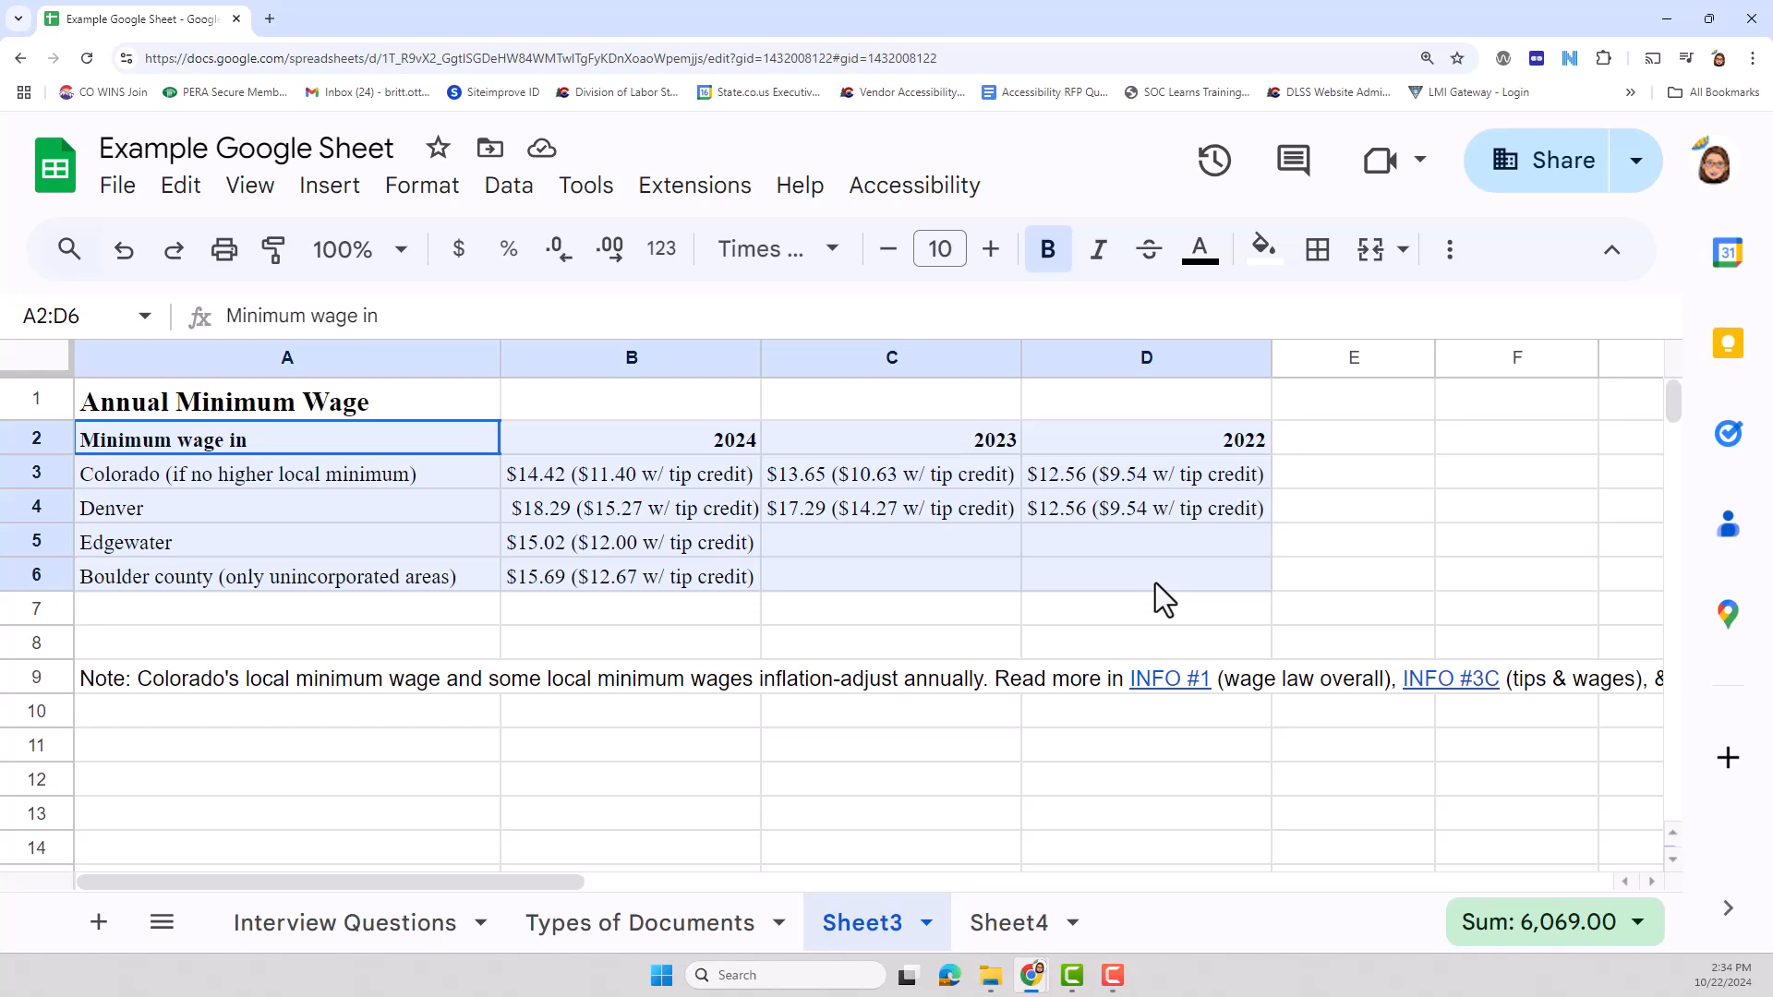
pyautogui.moveTo(1155, 584); pyautogui.dragTo(1155, 583)
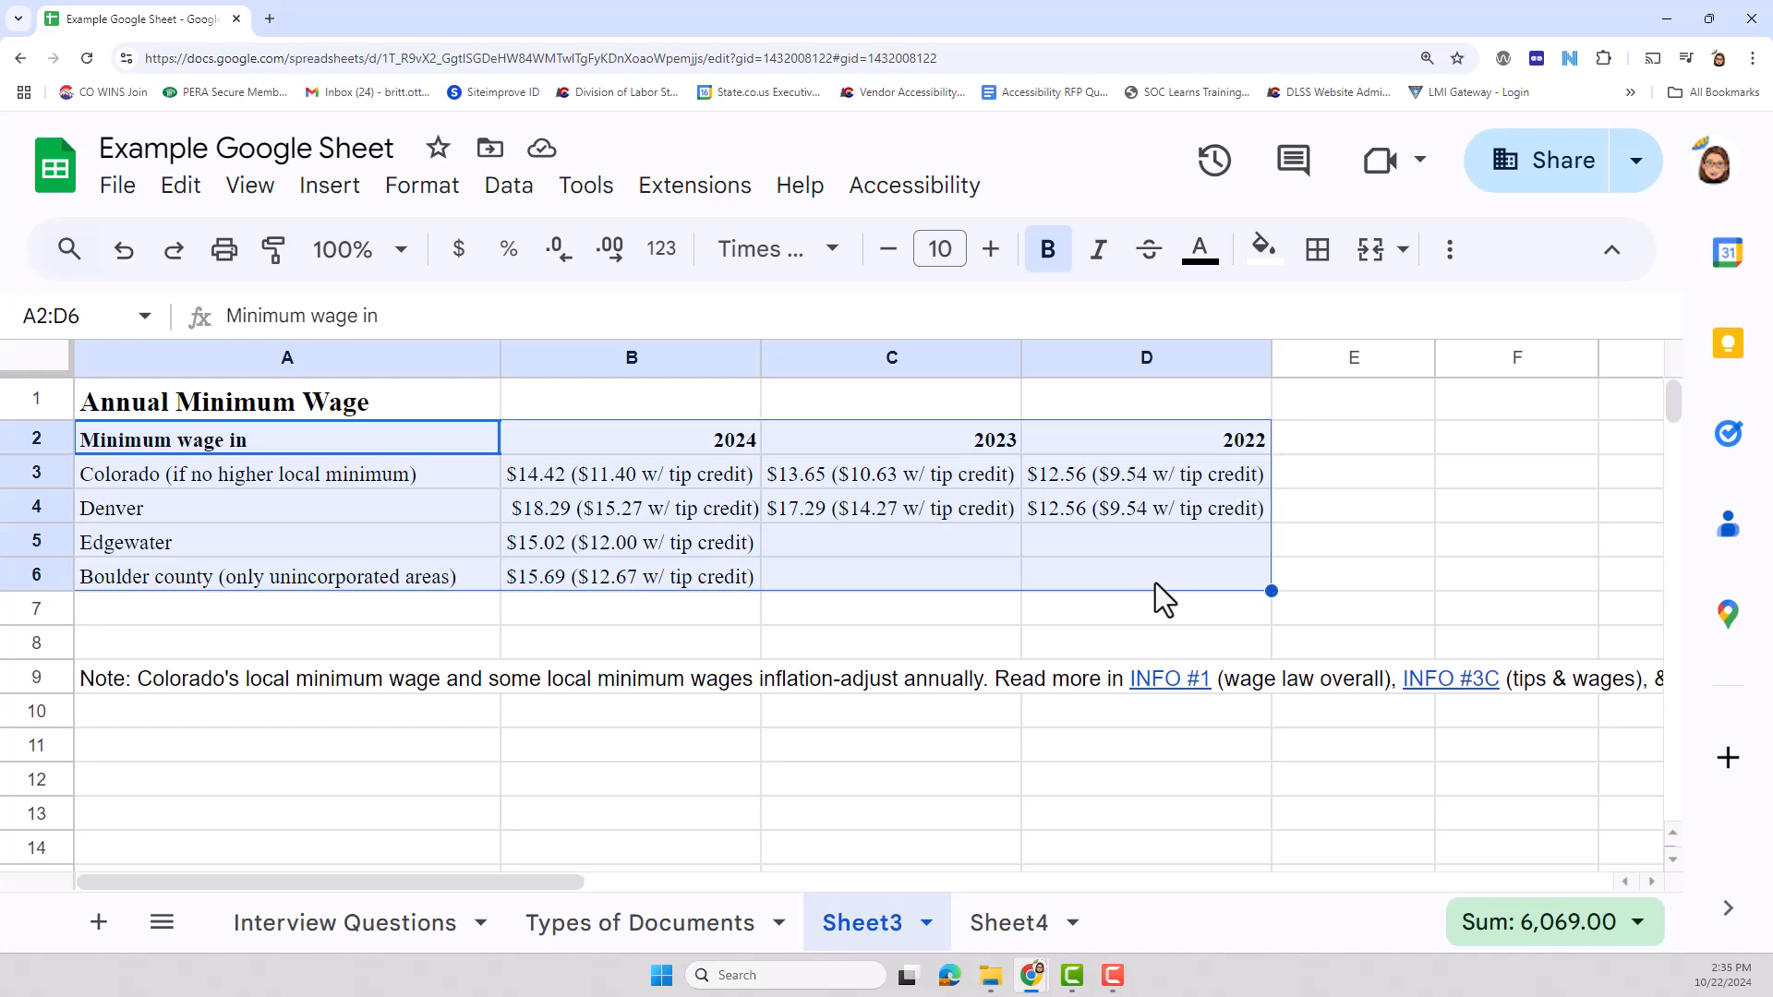
pyautogui.click(422, 189)
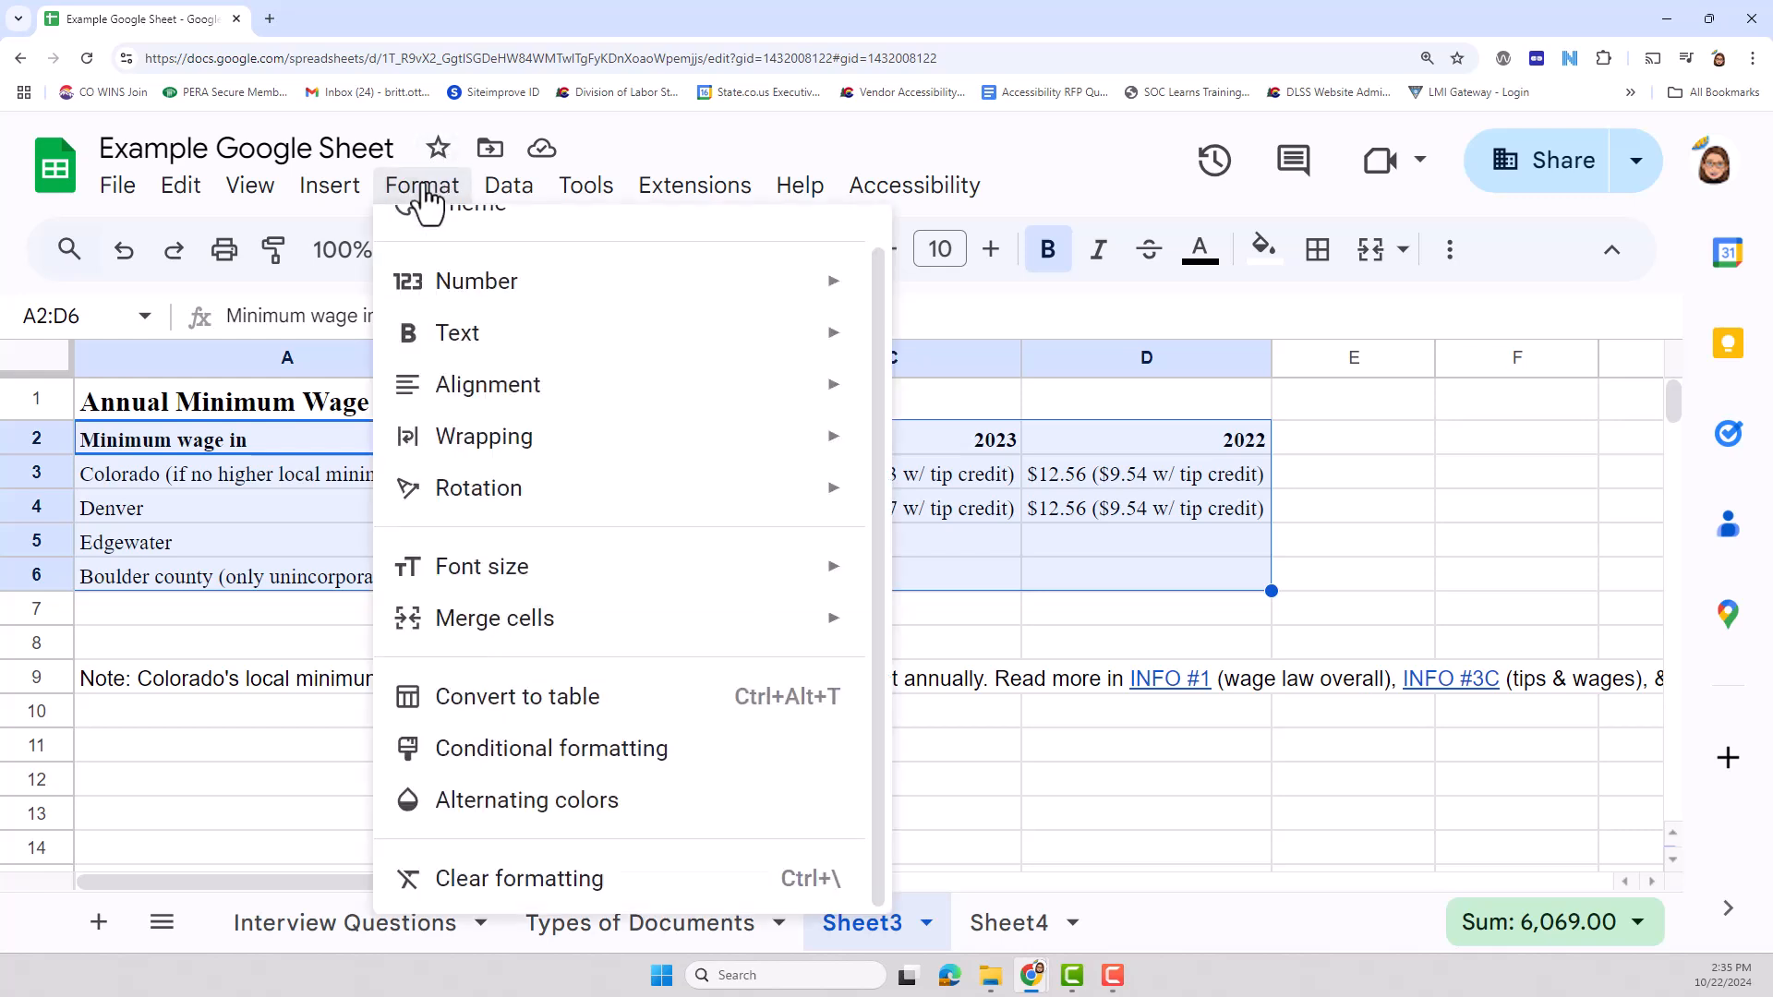
pyautogui.click(494, 709)
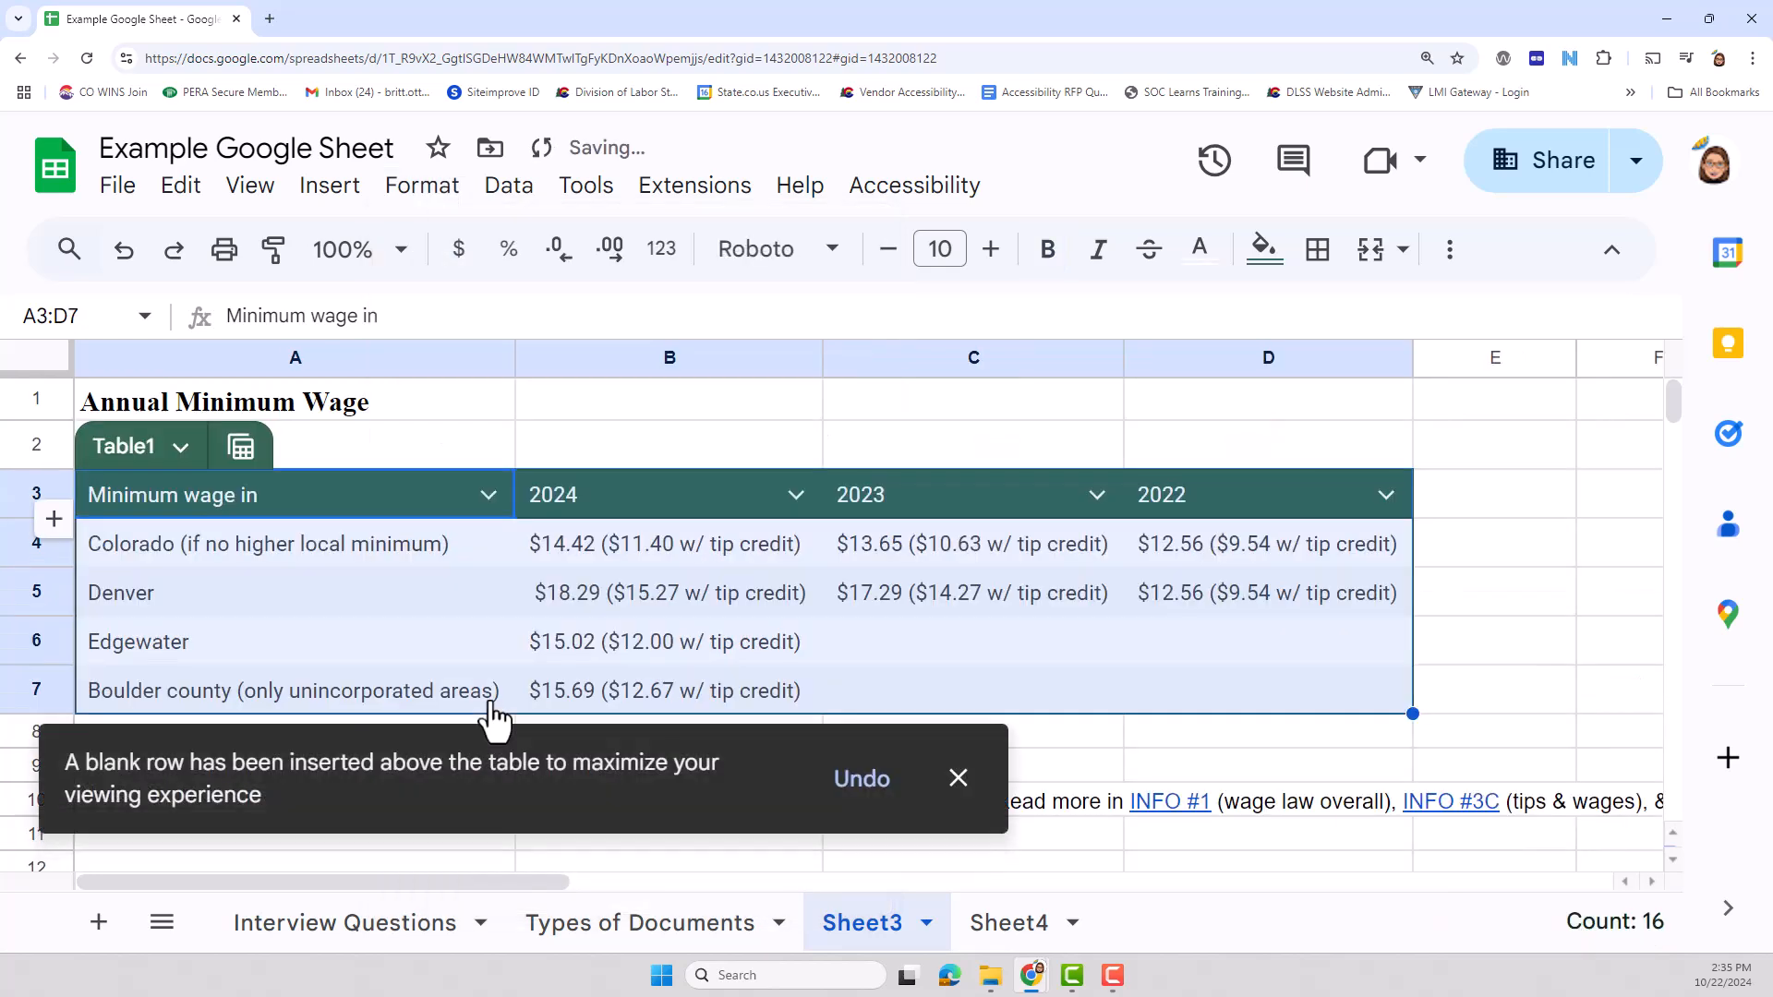
# Step: Examine the new table's name and the cells of its header row
pyautogui.click(353, 580)
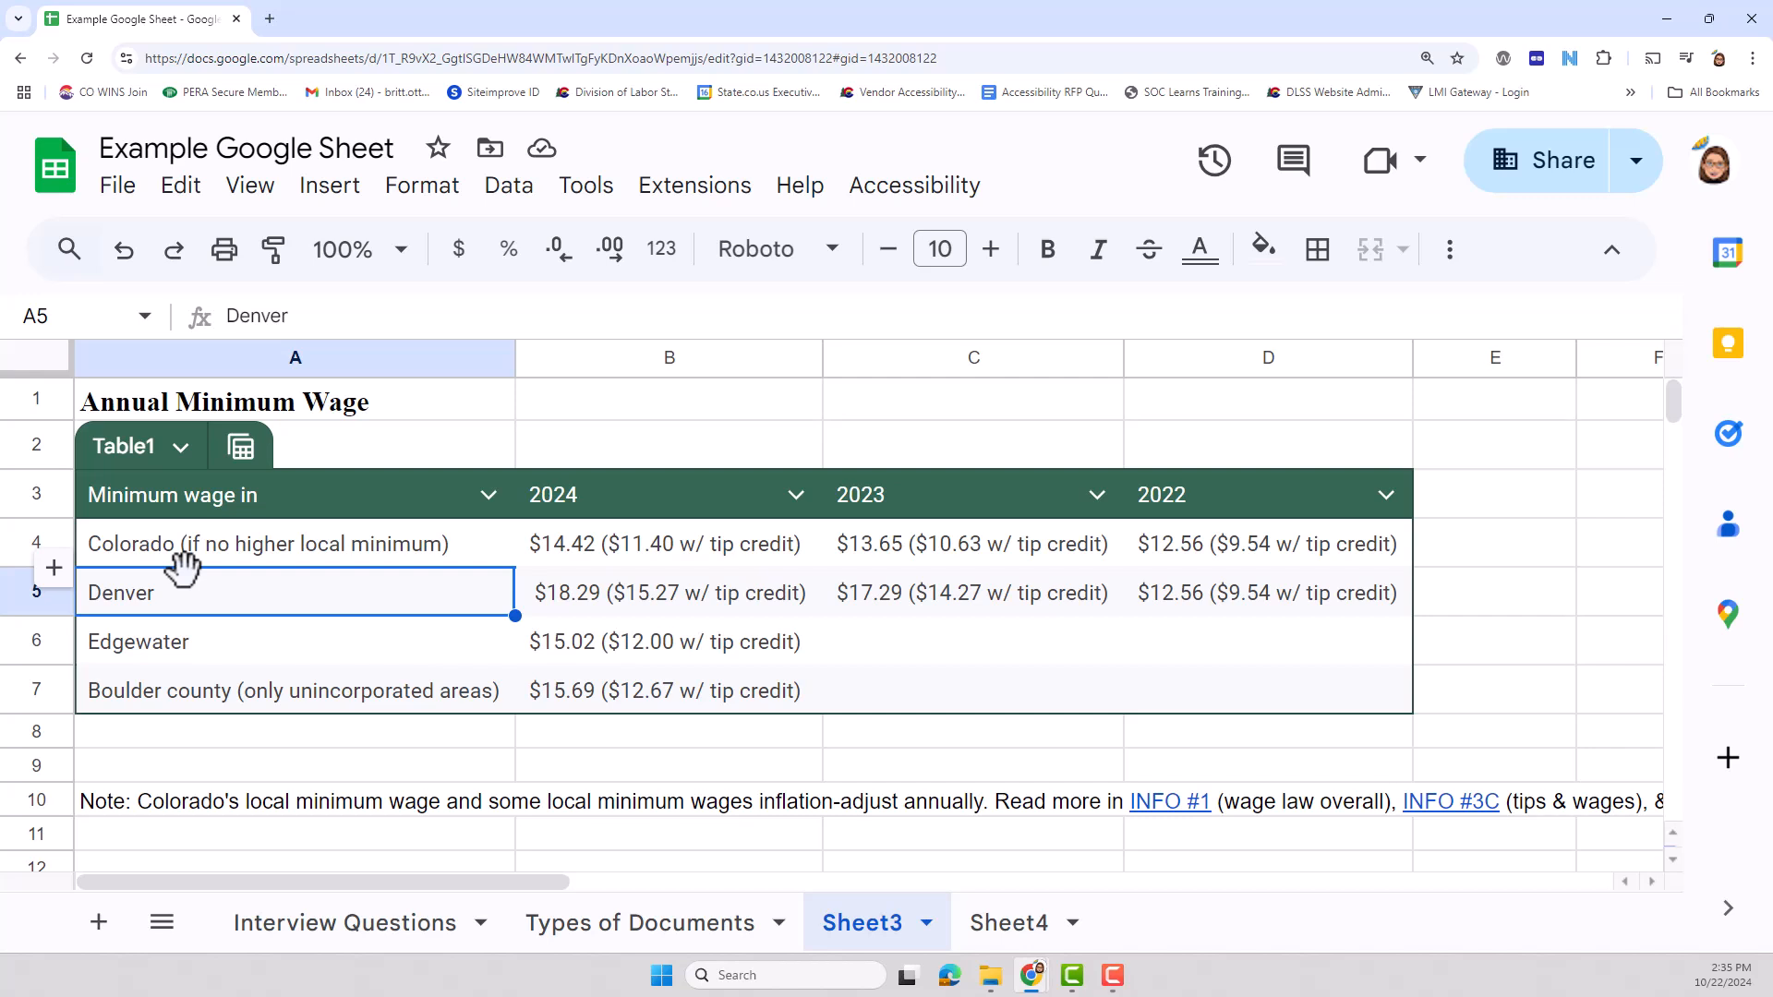
pyautogui.click(124, 448)
pyautogui.moveTo(94, 449); pyautogui.dragTo(156, 454)
pyautogui.click(123, 457)
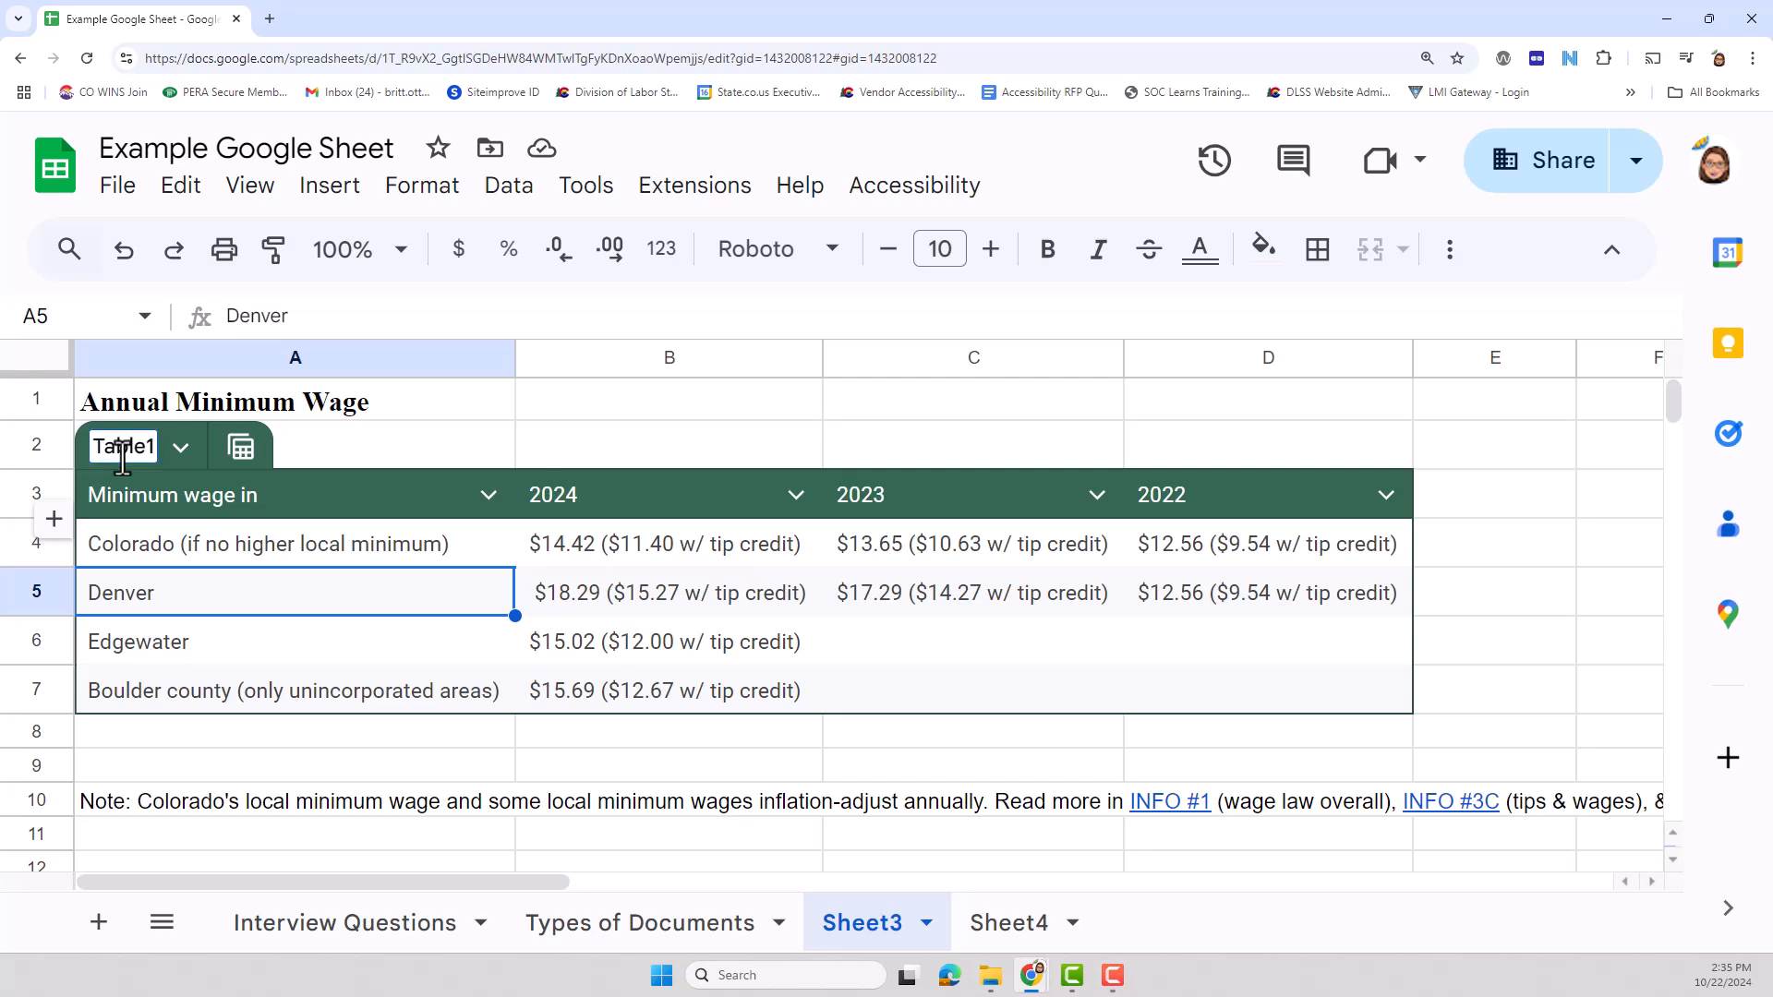
pyautogui.click(113, 493)
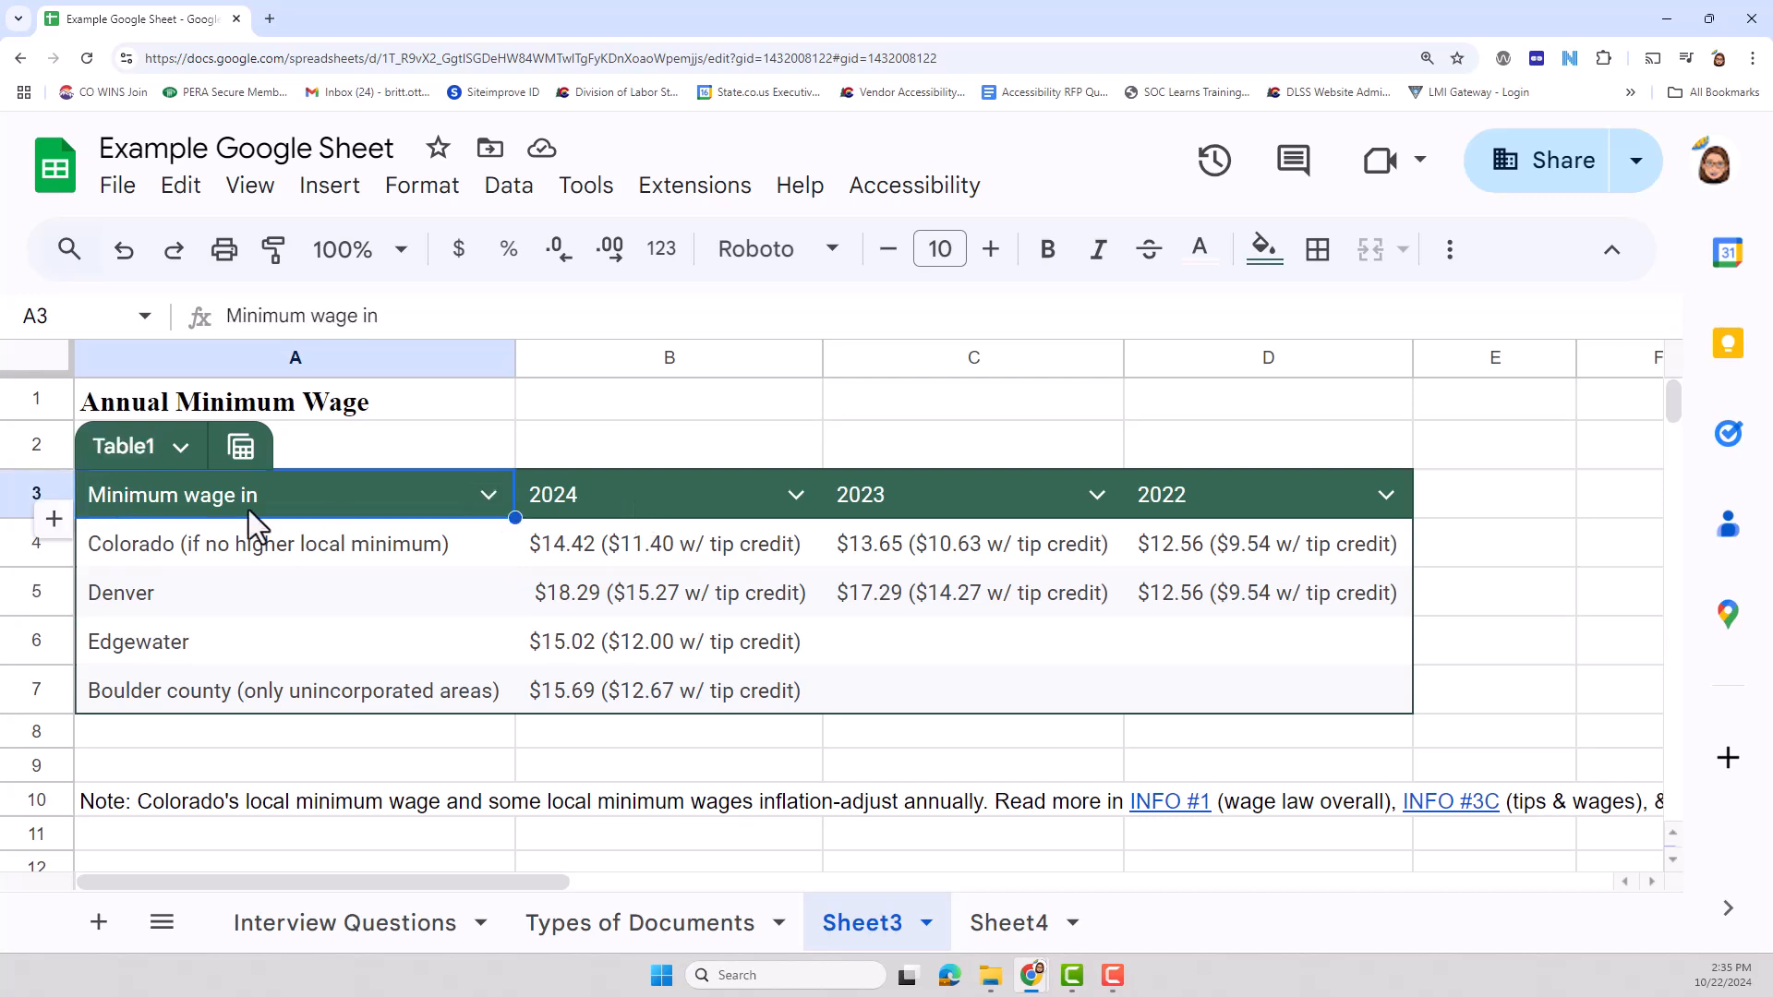
pyautogui.click(654, 498)
pyautogui.click(940, 494)
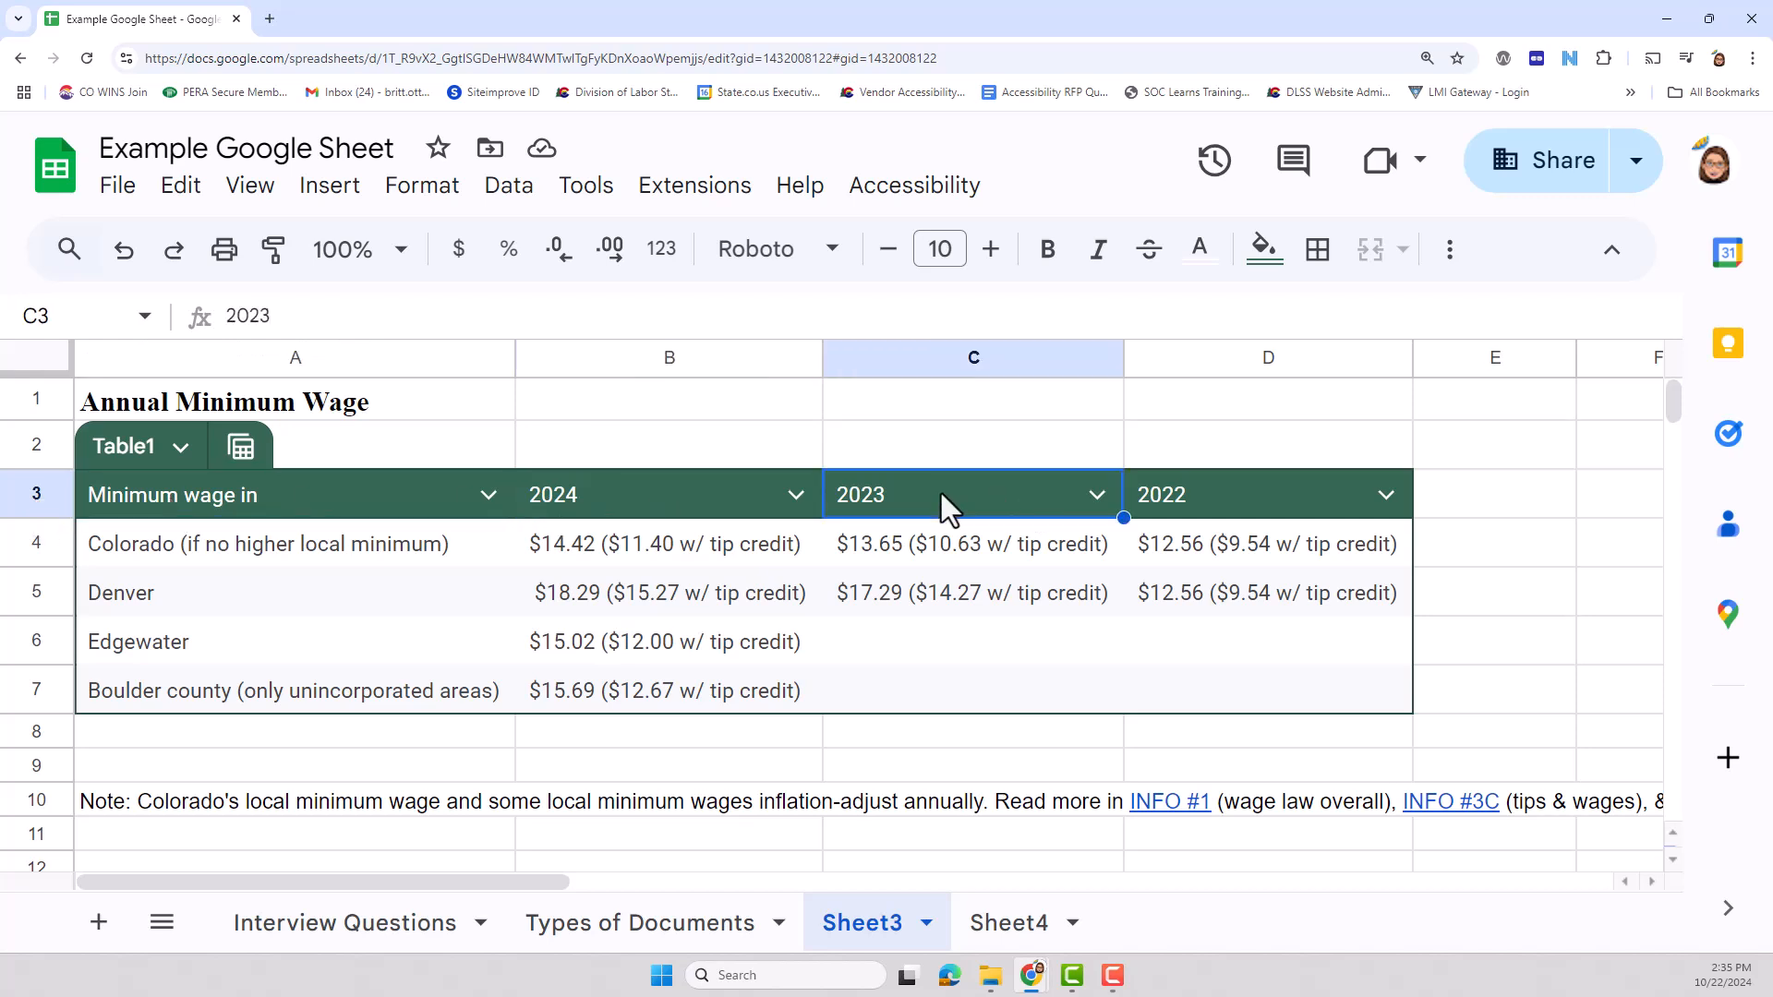
pyautogui.click(1205, 491)
pyautogui.moveTo(351, 499); pyautogui.dragTo(1238, 507)
pyautogui.click(341, 542)
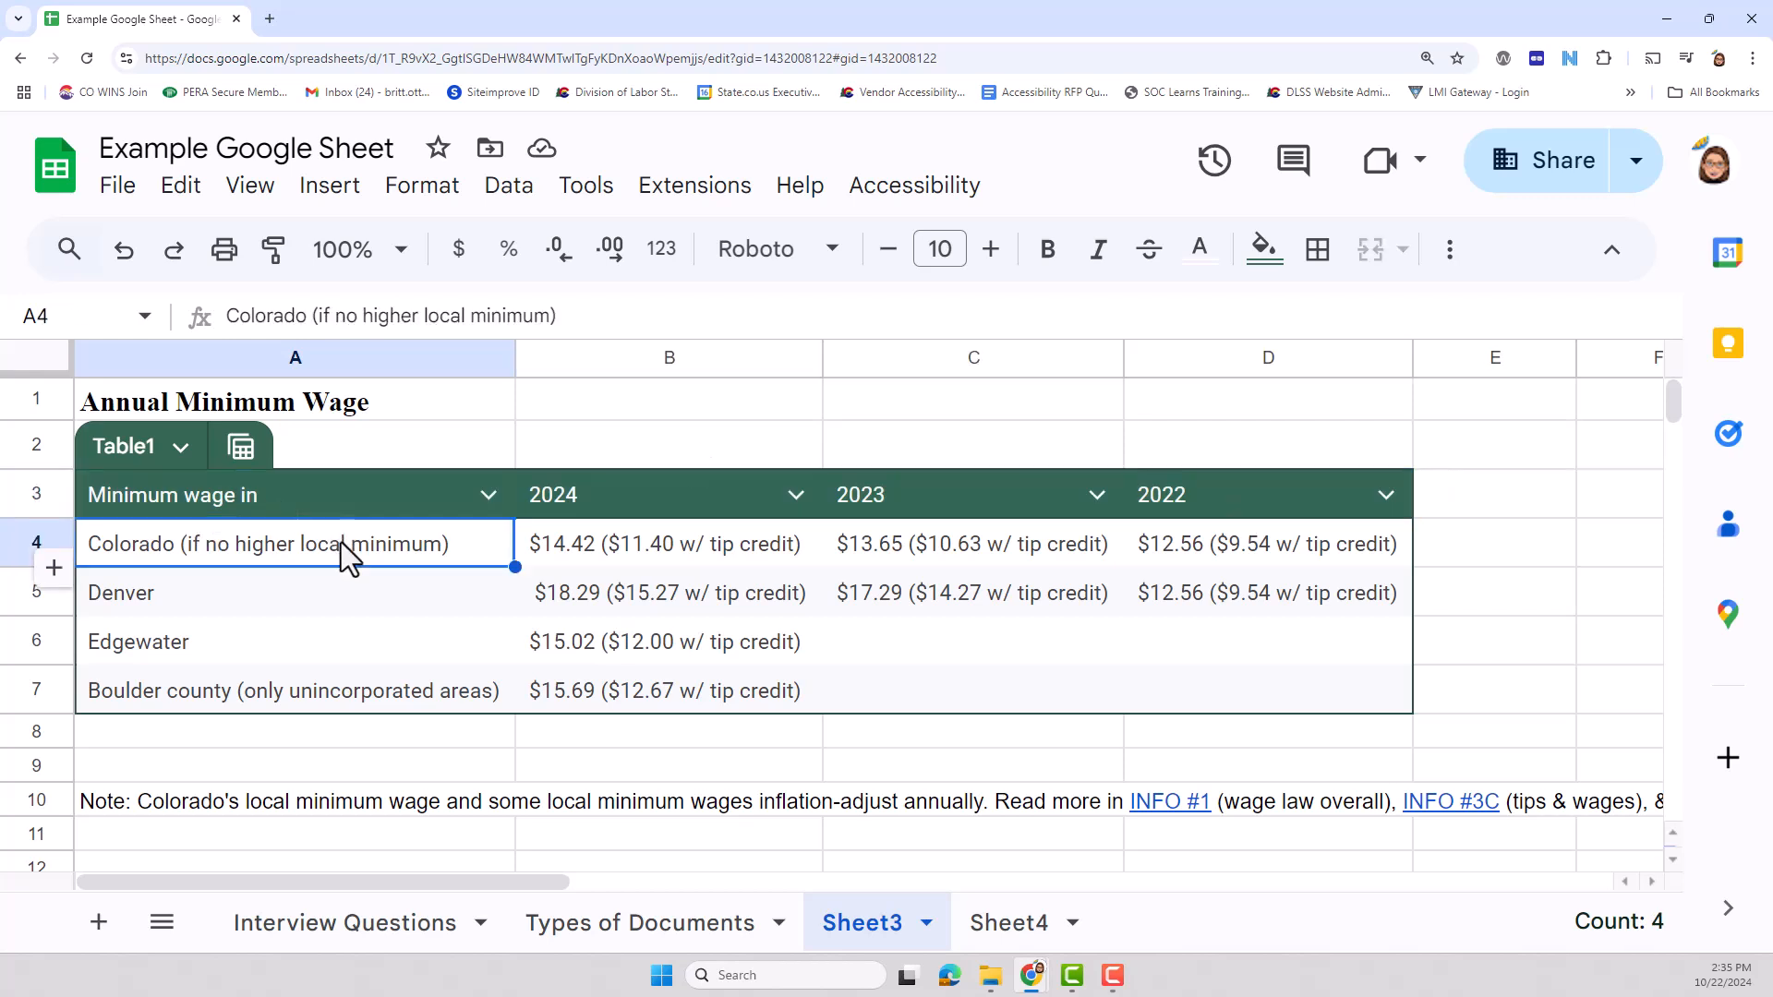
pyautogui.click(302, 496)
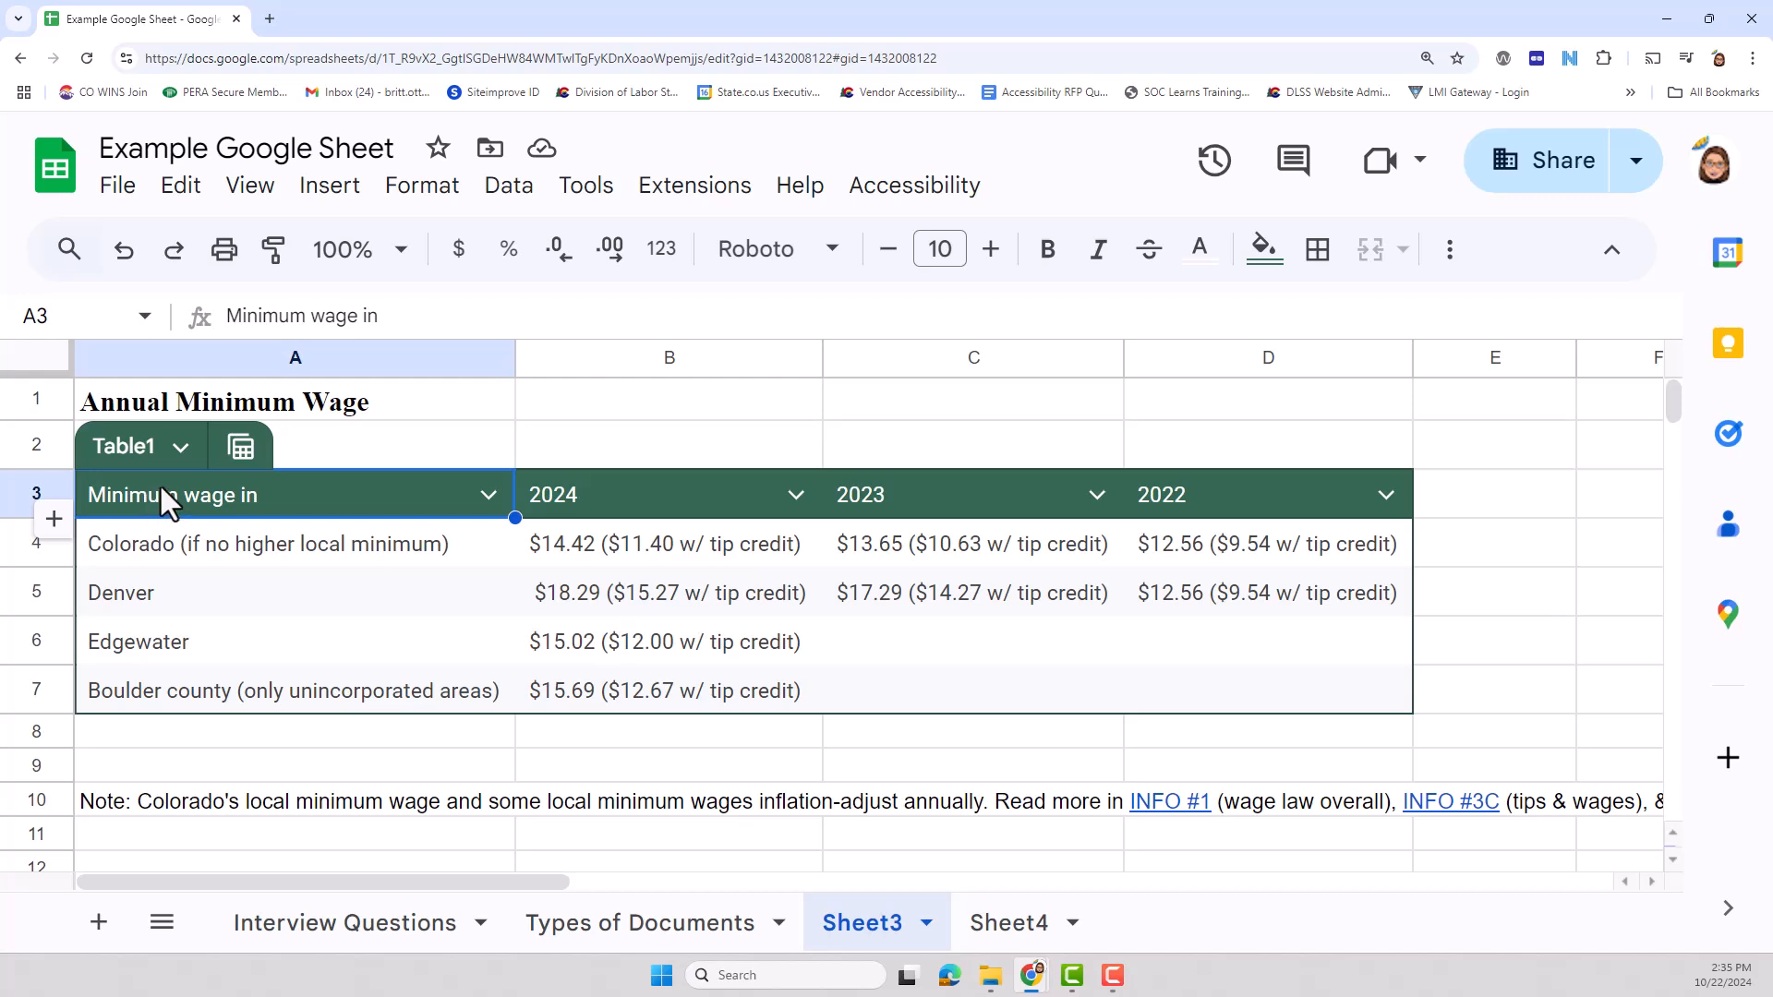
# Step: Examine the table's data rows from Colorado to Boulder county and its full range A3:D7
pyautogui.click(444, 559)
pyautogui.moveTo(401, 548); pyautogui.dragTo(1221, 689)
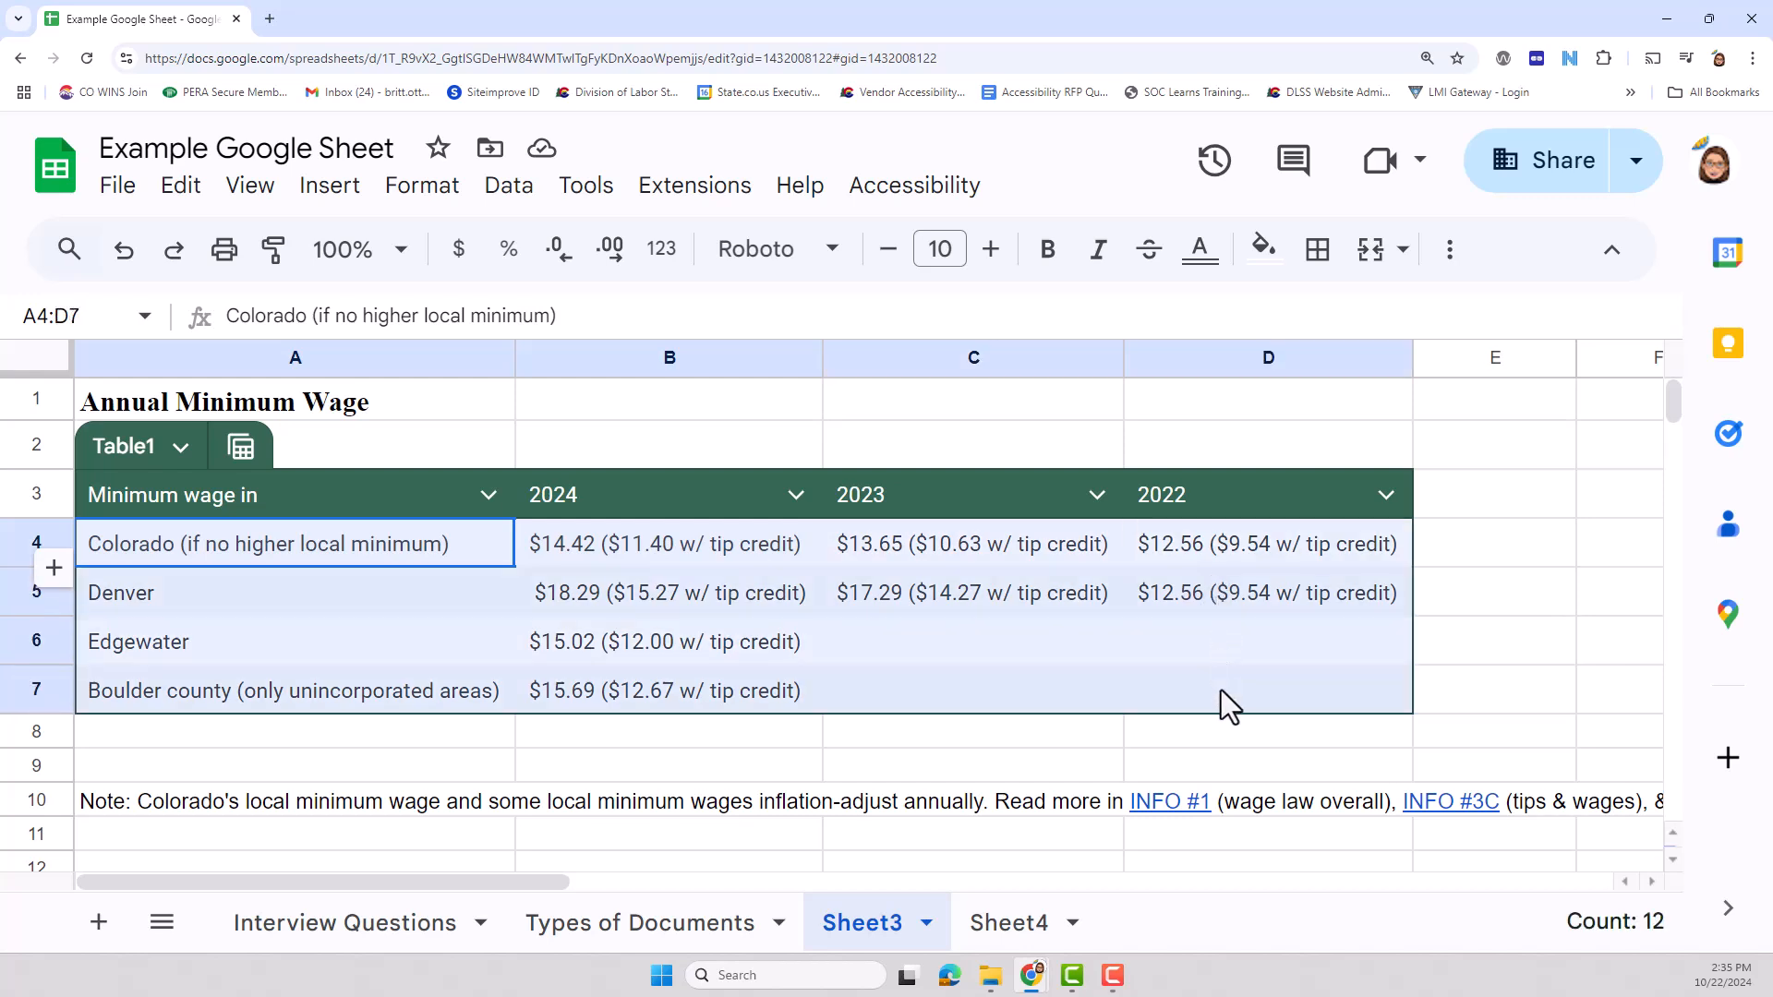
pyautogui.click(347, 556)
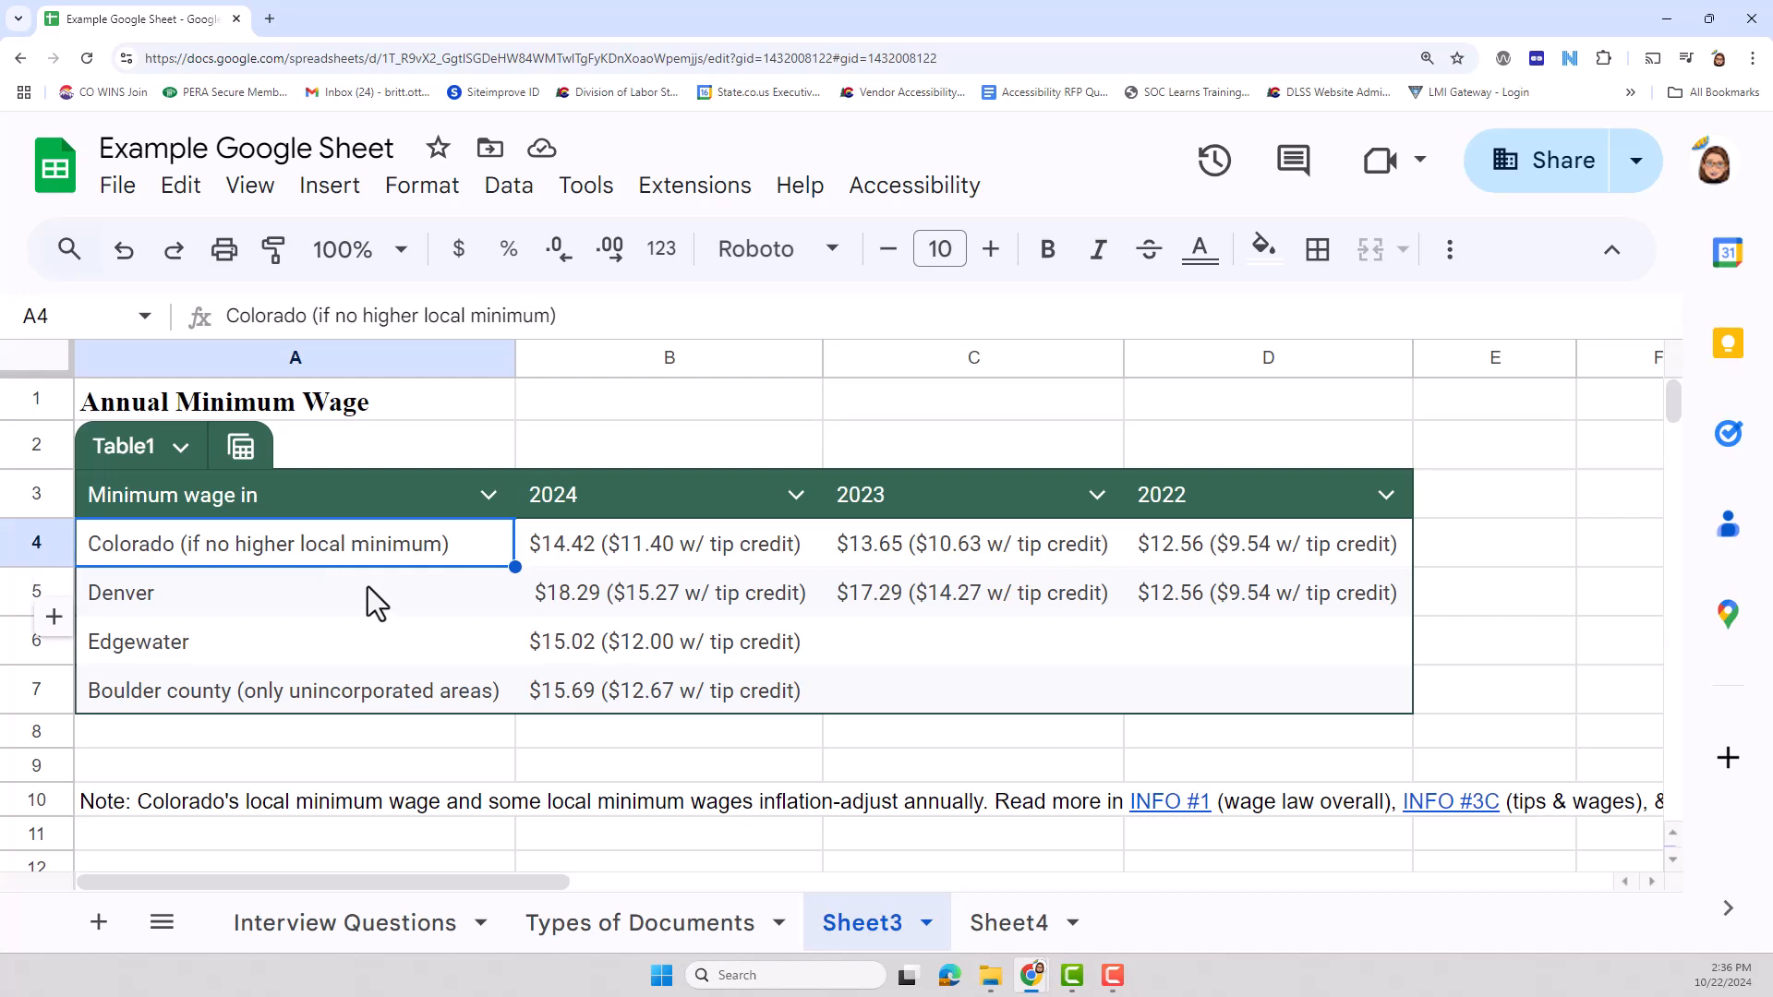
pyautogui.click(179, 578)
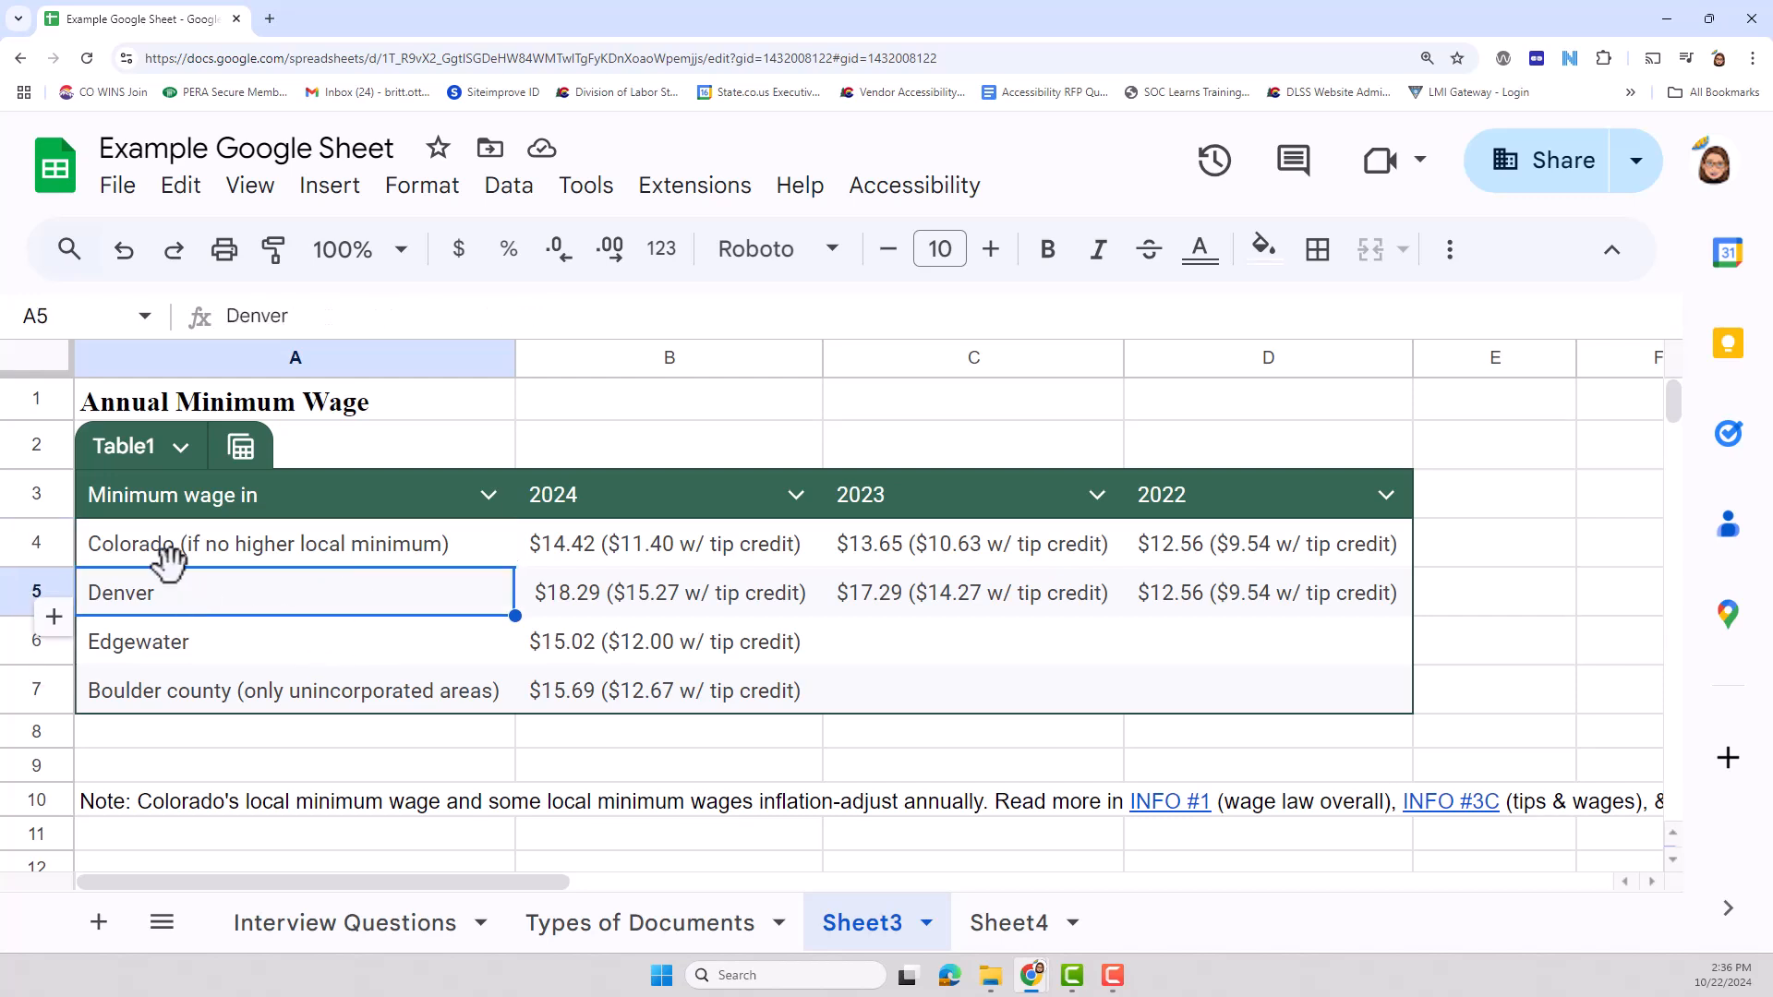
pyautogui.click(164, 547)
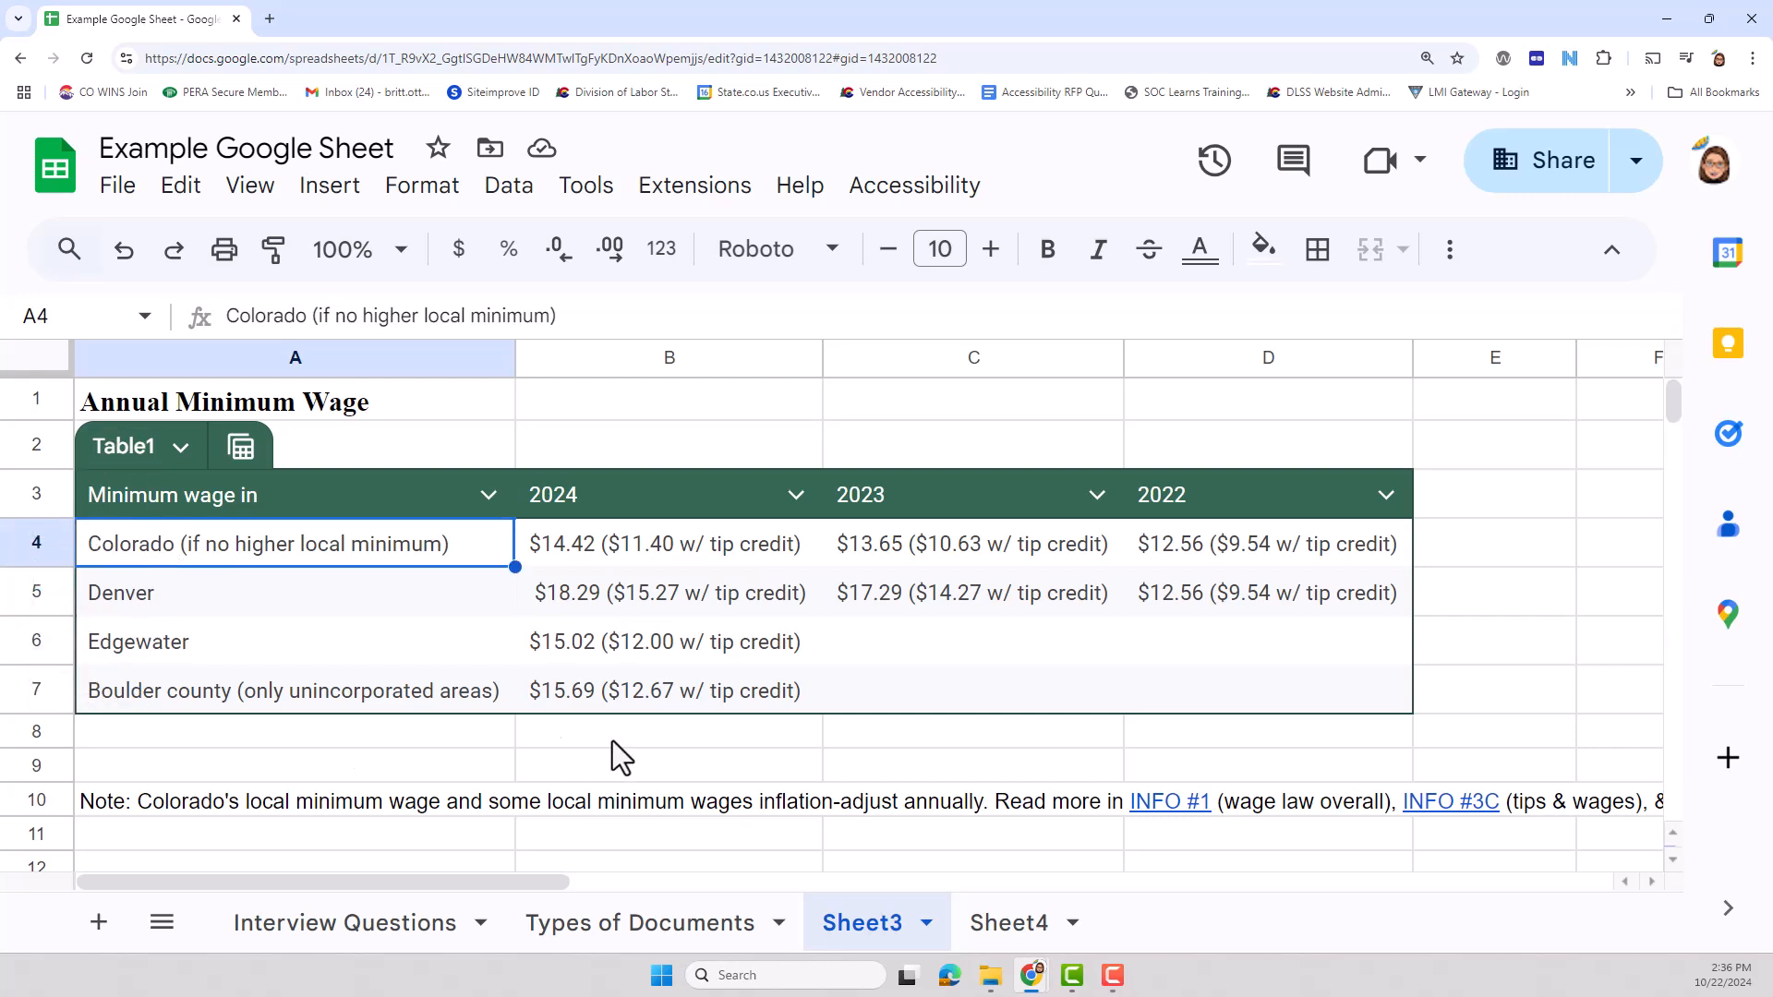
pyautogui.moveTo(1383, 700); pyautogui.dragTo(123, 488)
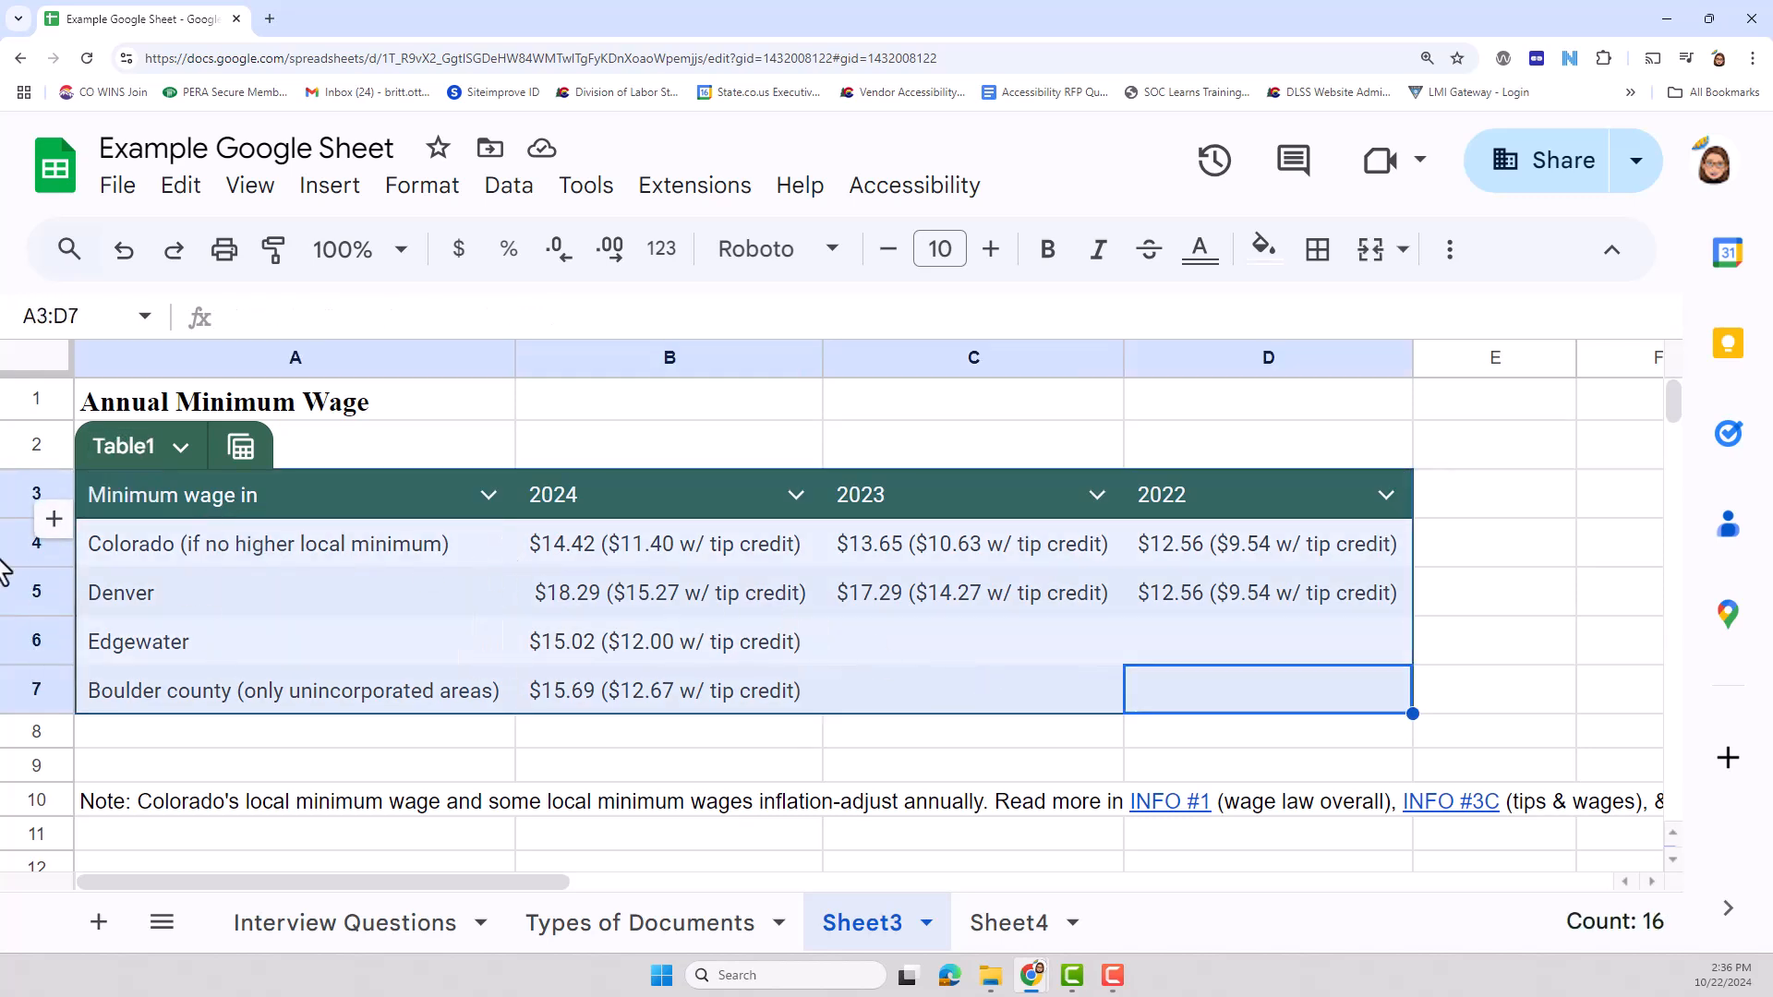
# Step: Rename the table as Annual Minimum Wage
pyautogui.click(110, 449)
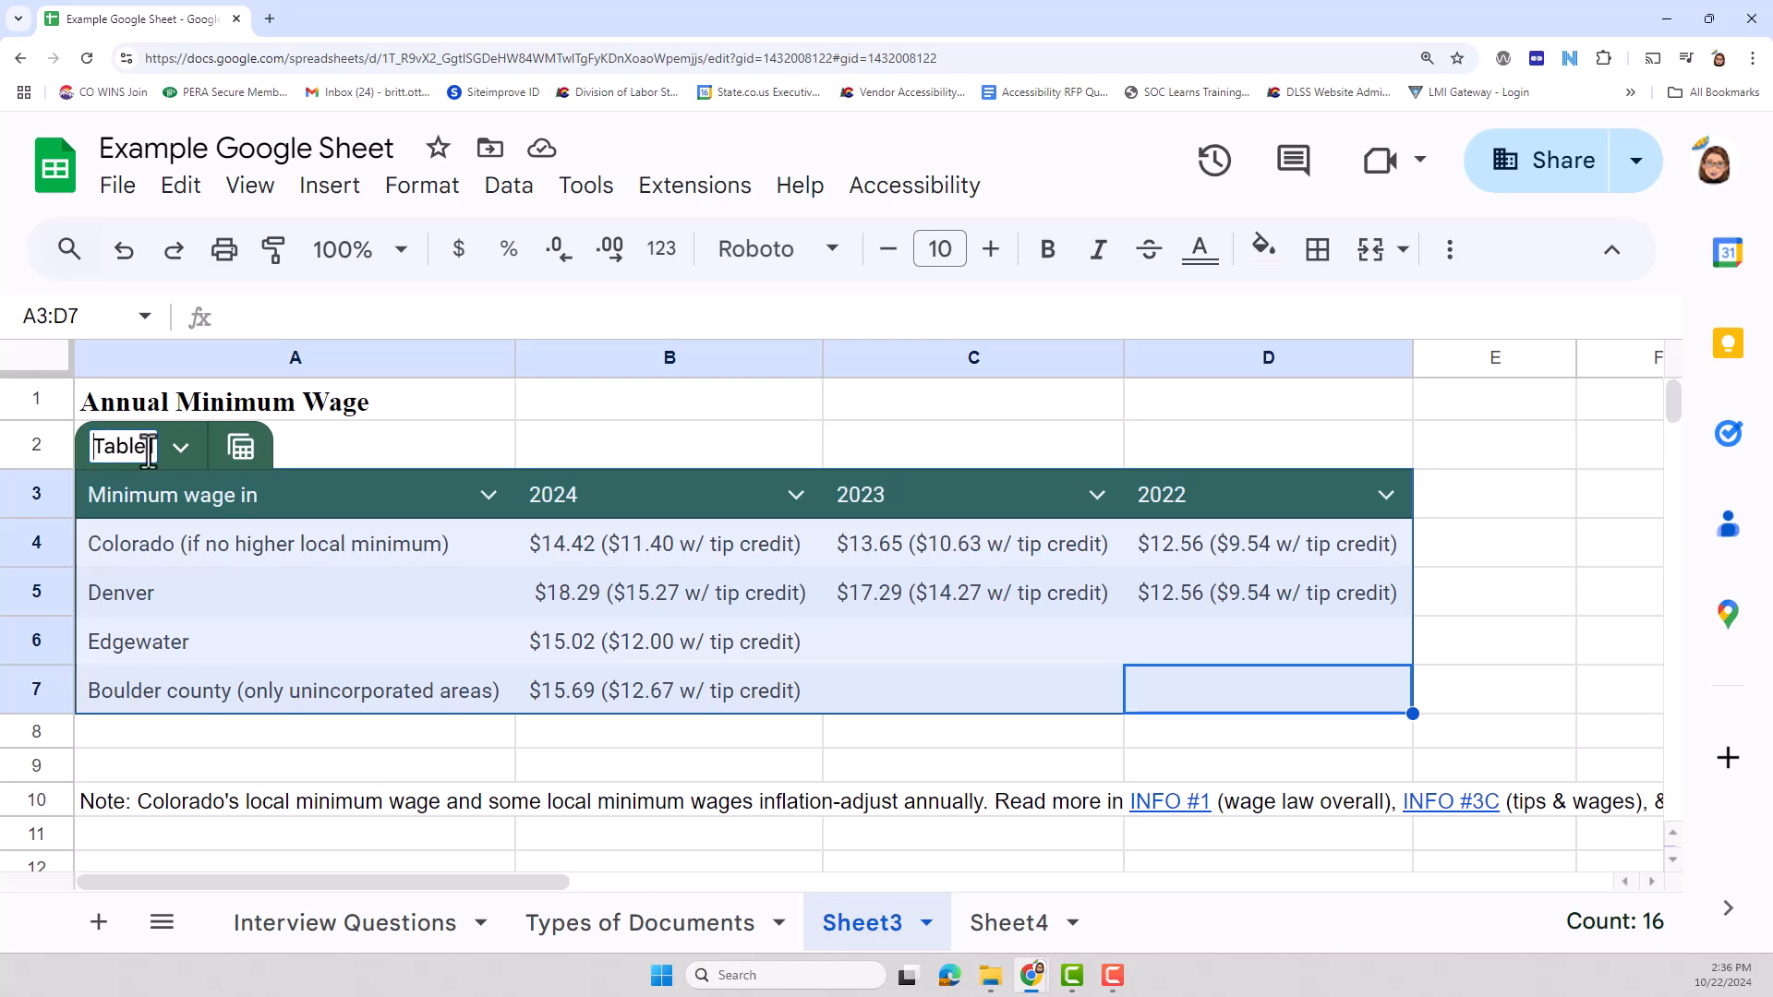
pyautogui.moveTo(93, 451); pyautogui.dragTo(248, 459)
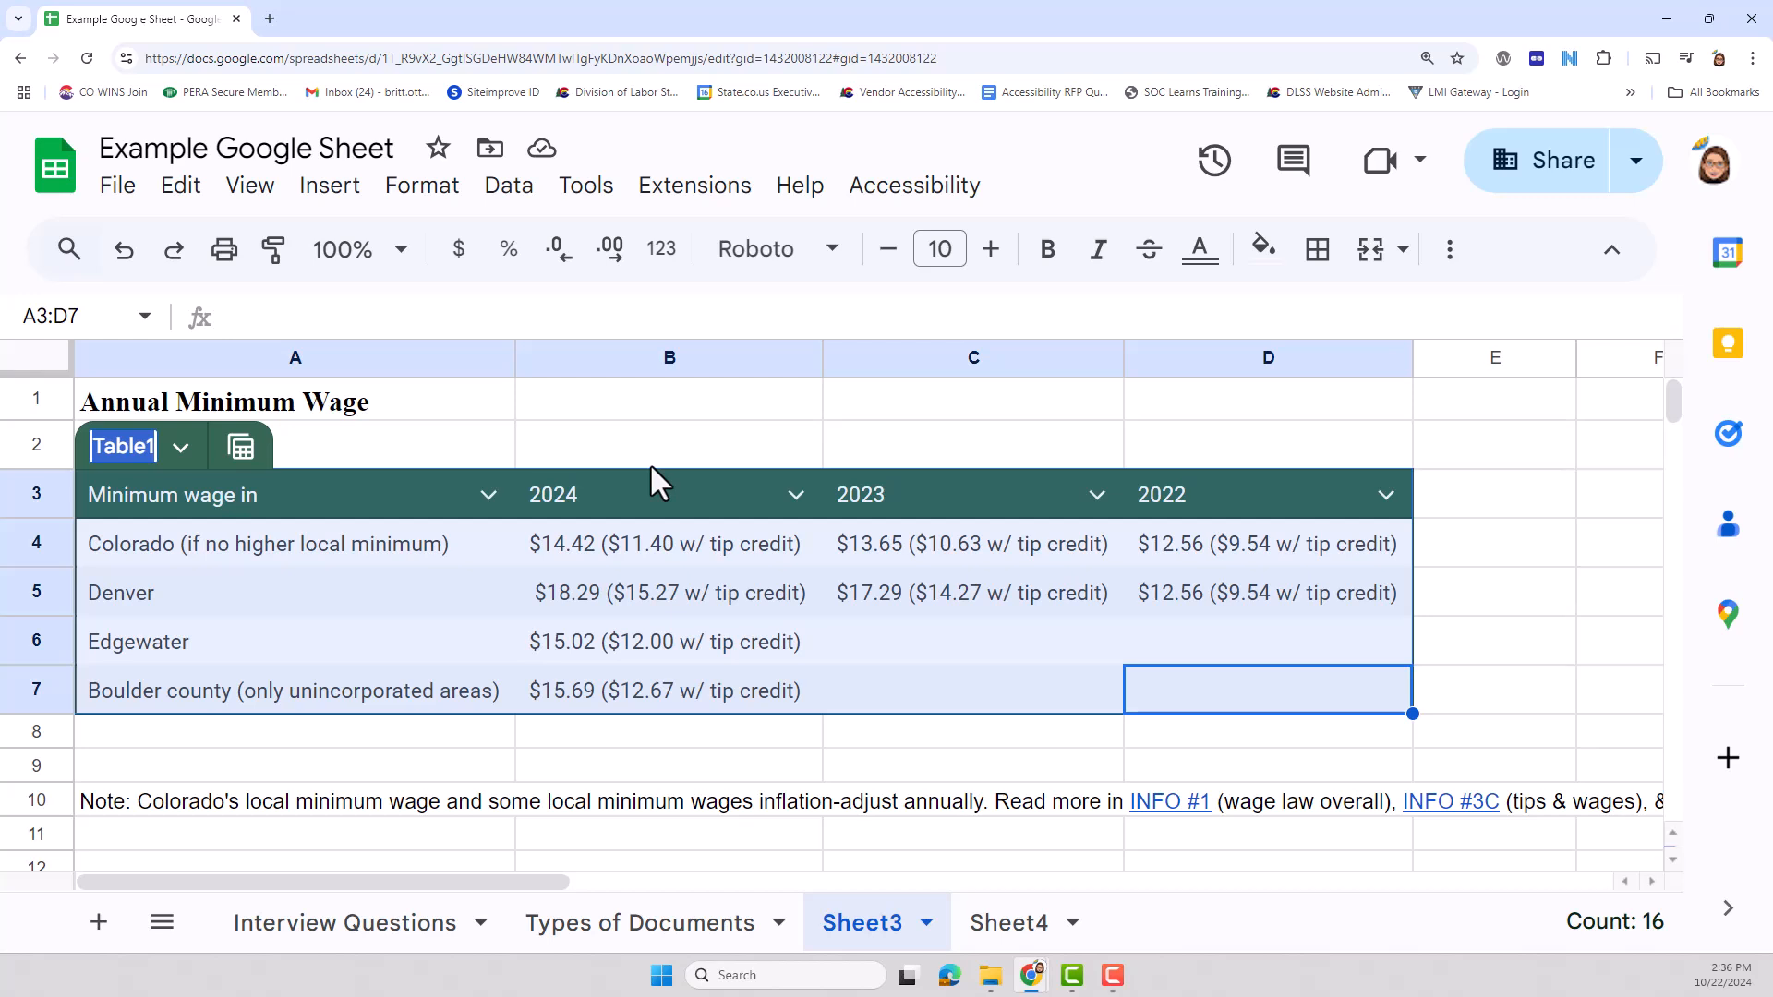
pyautogui.write('Annual M')
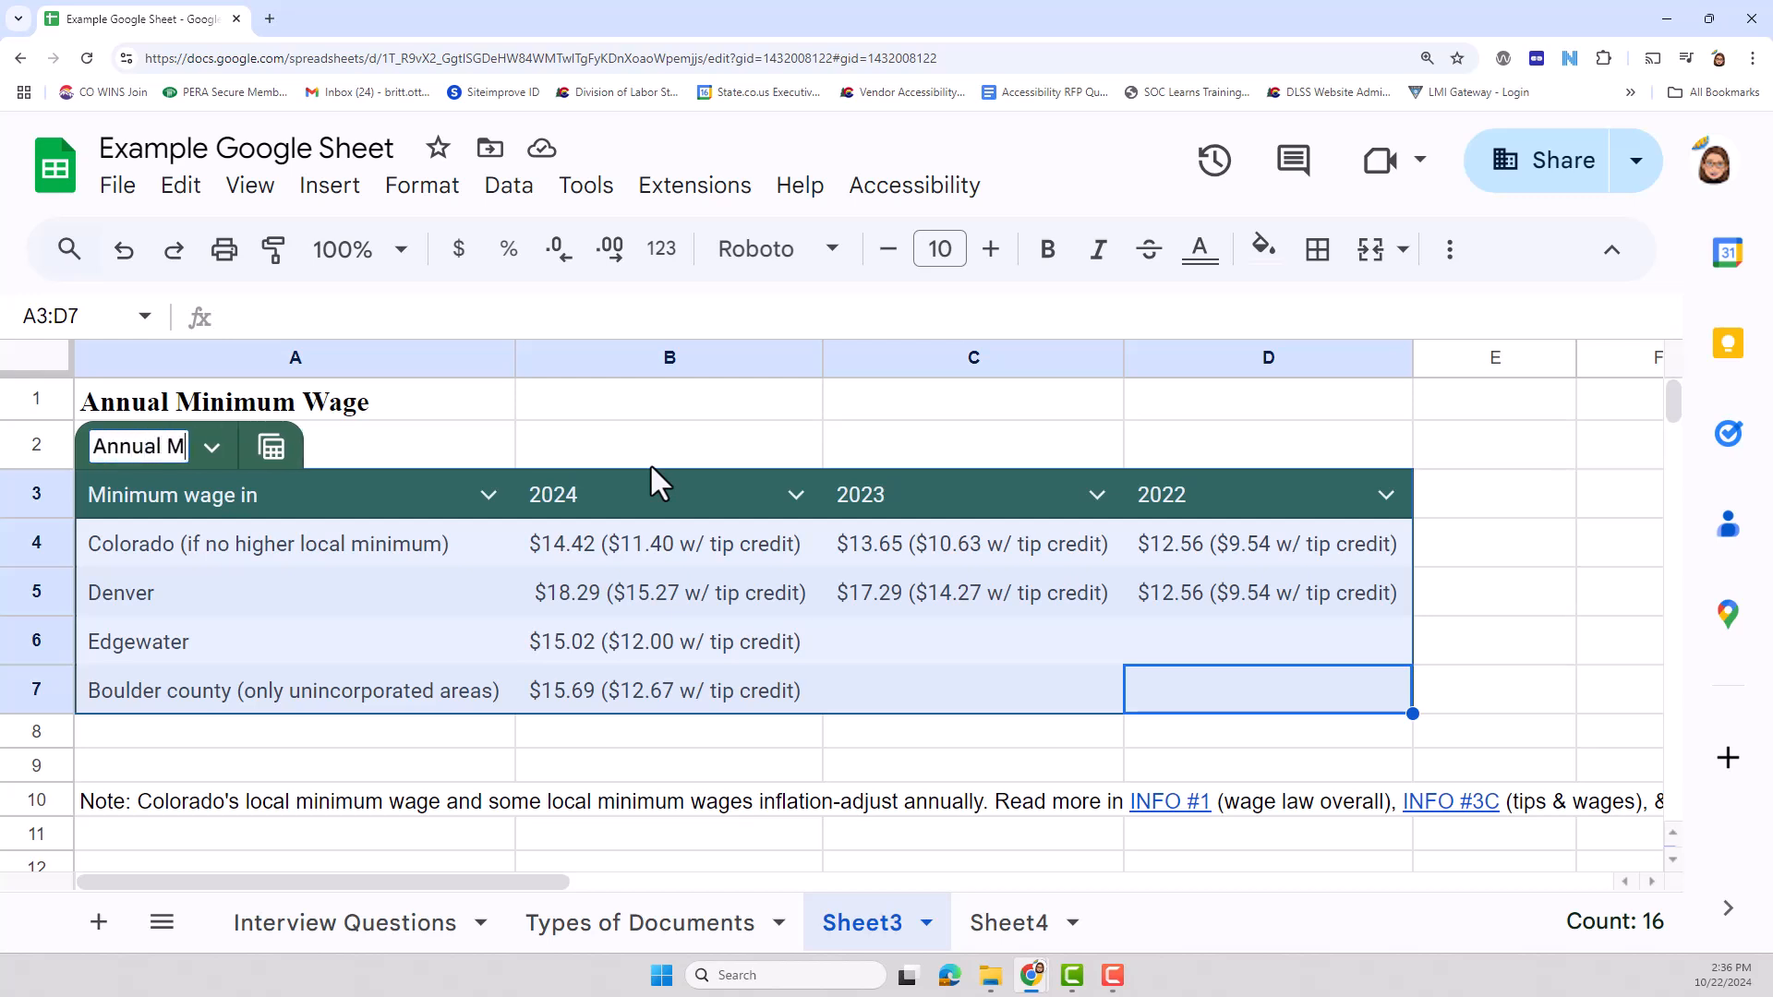
pyautogui.write('inimum Wage')
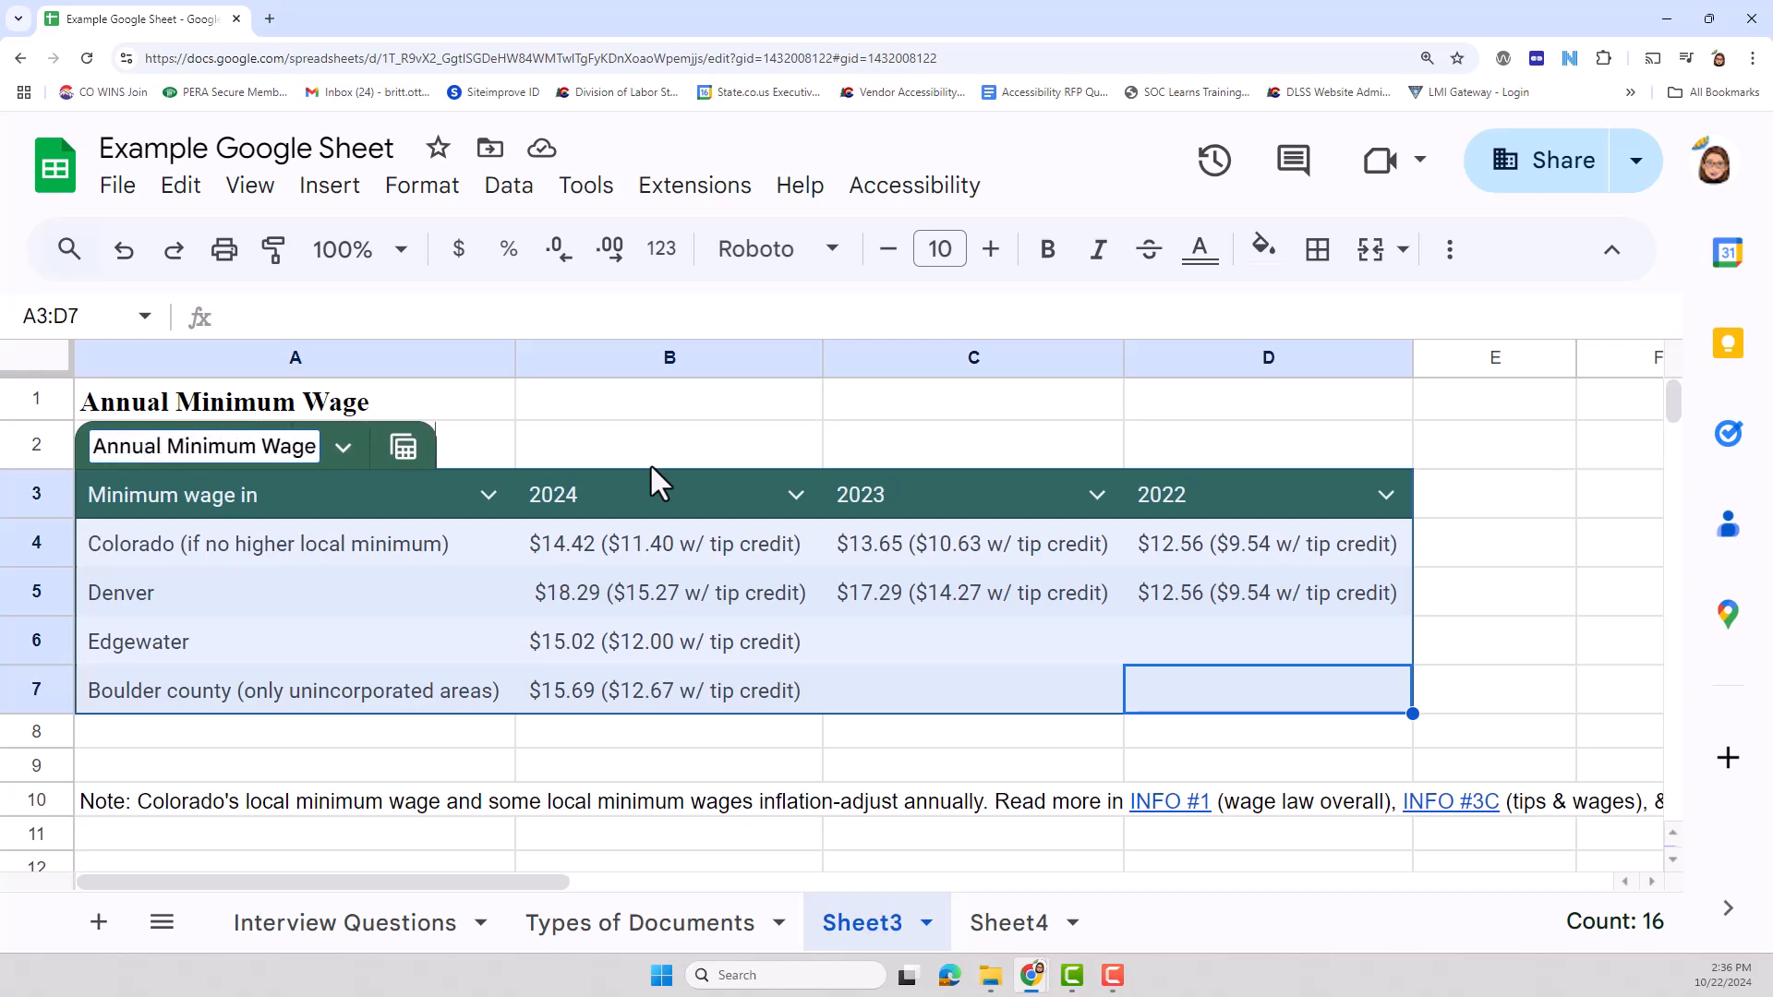
pyautogui.press('Return')
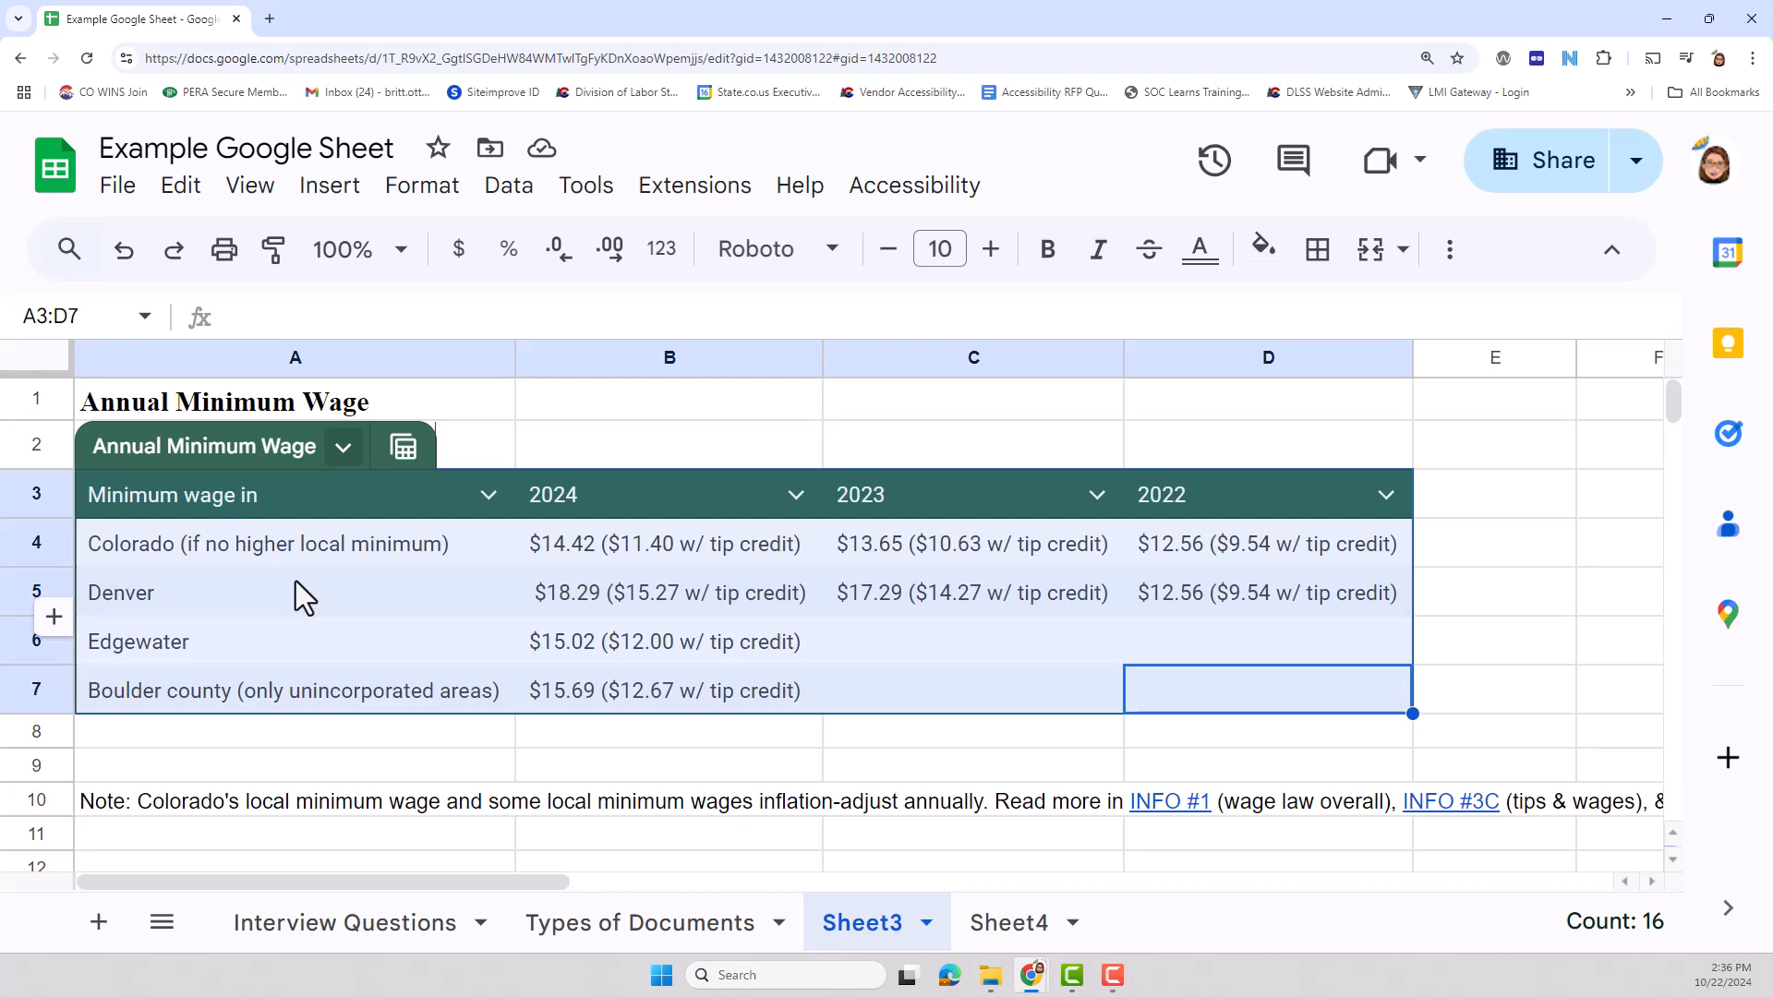
# Step: Review the header cell of each column in the Annual Minimum Wage table
pyautogui.click(242, 491)
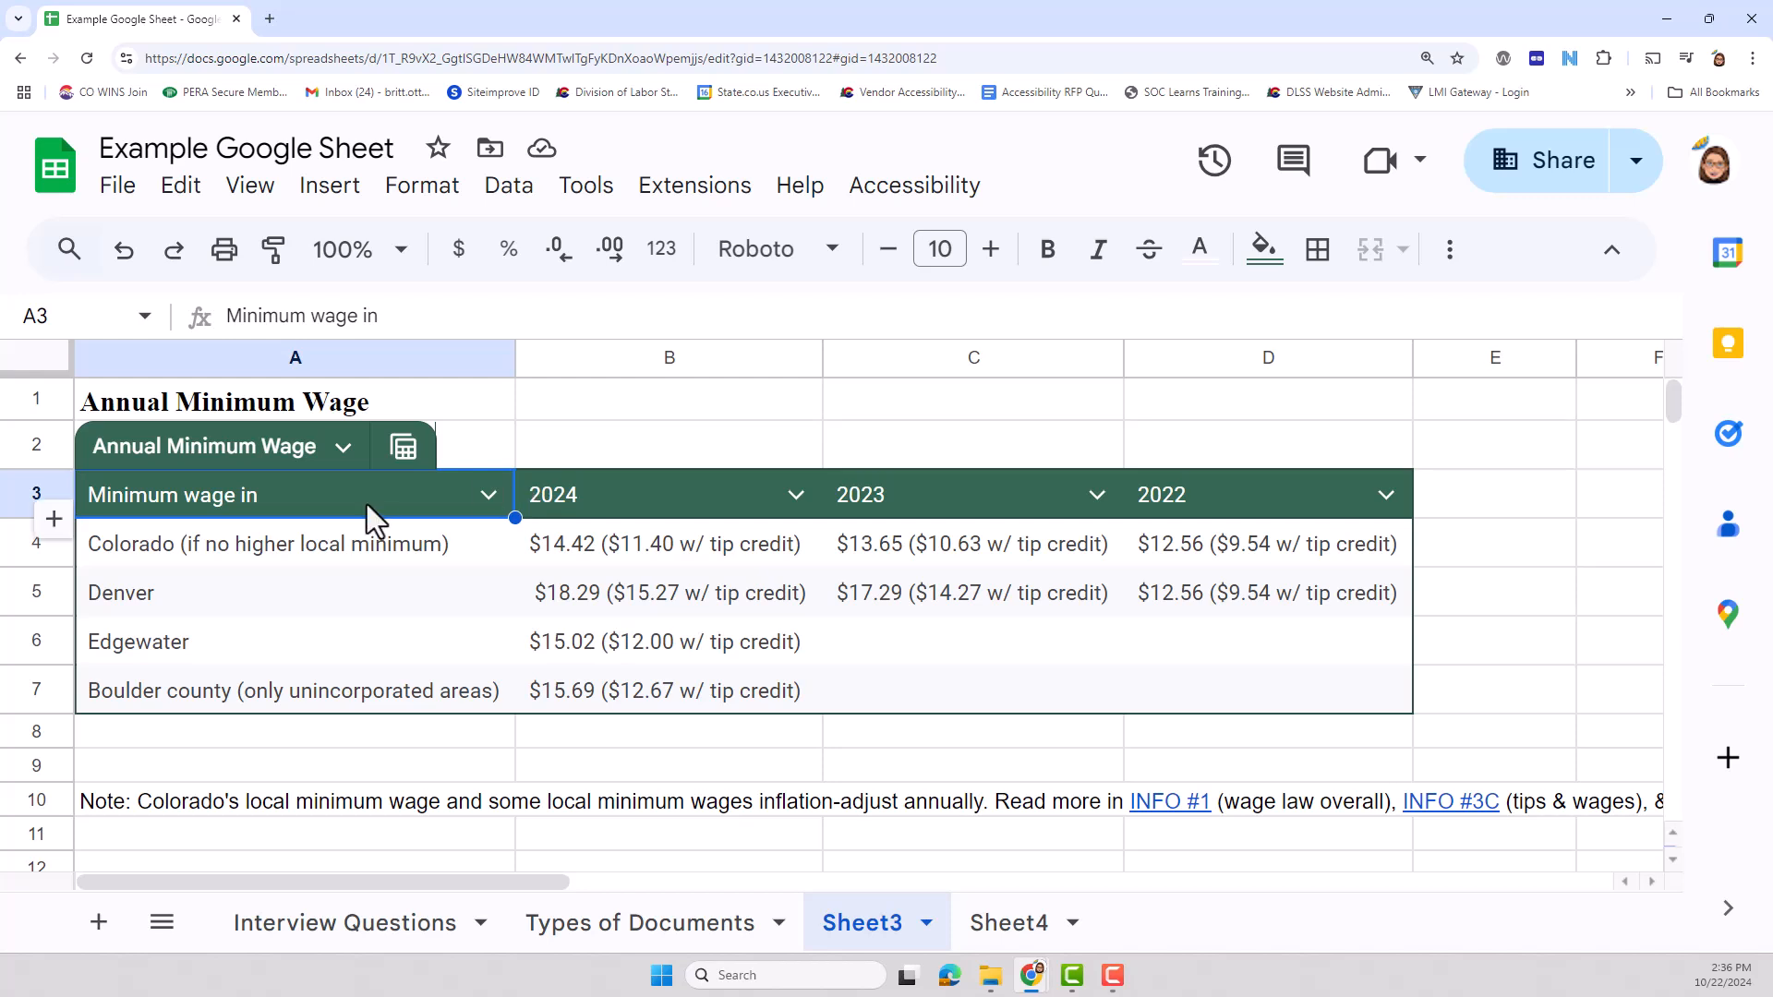
pyautogui.click(634, 497)
pyautogui.click(884, 490)
pyautogui.click(1171, 499)
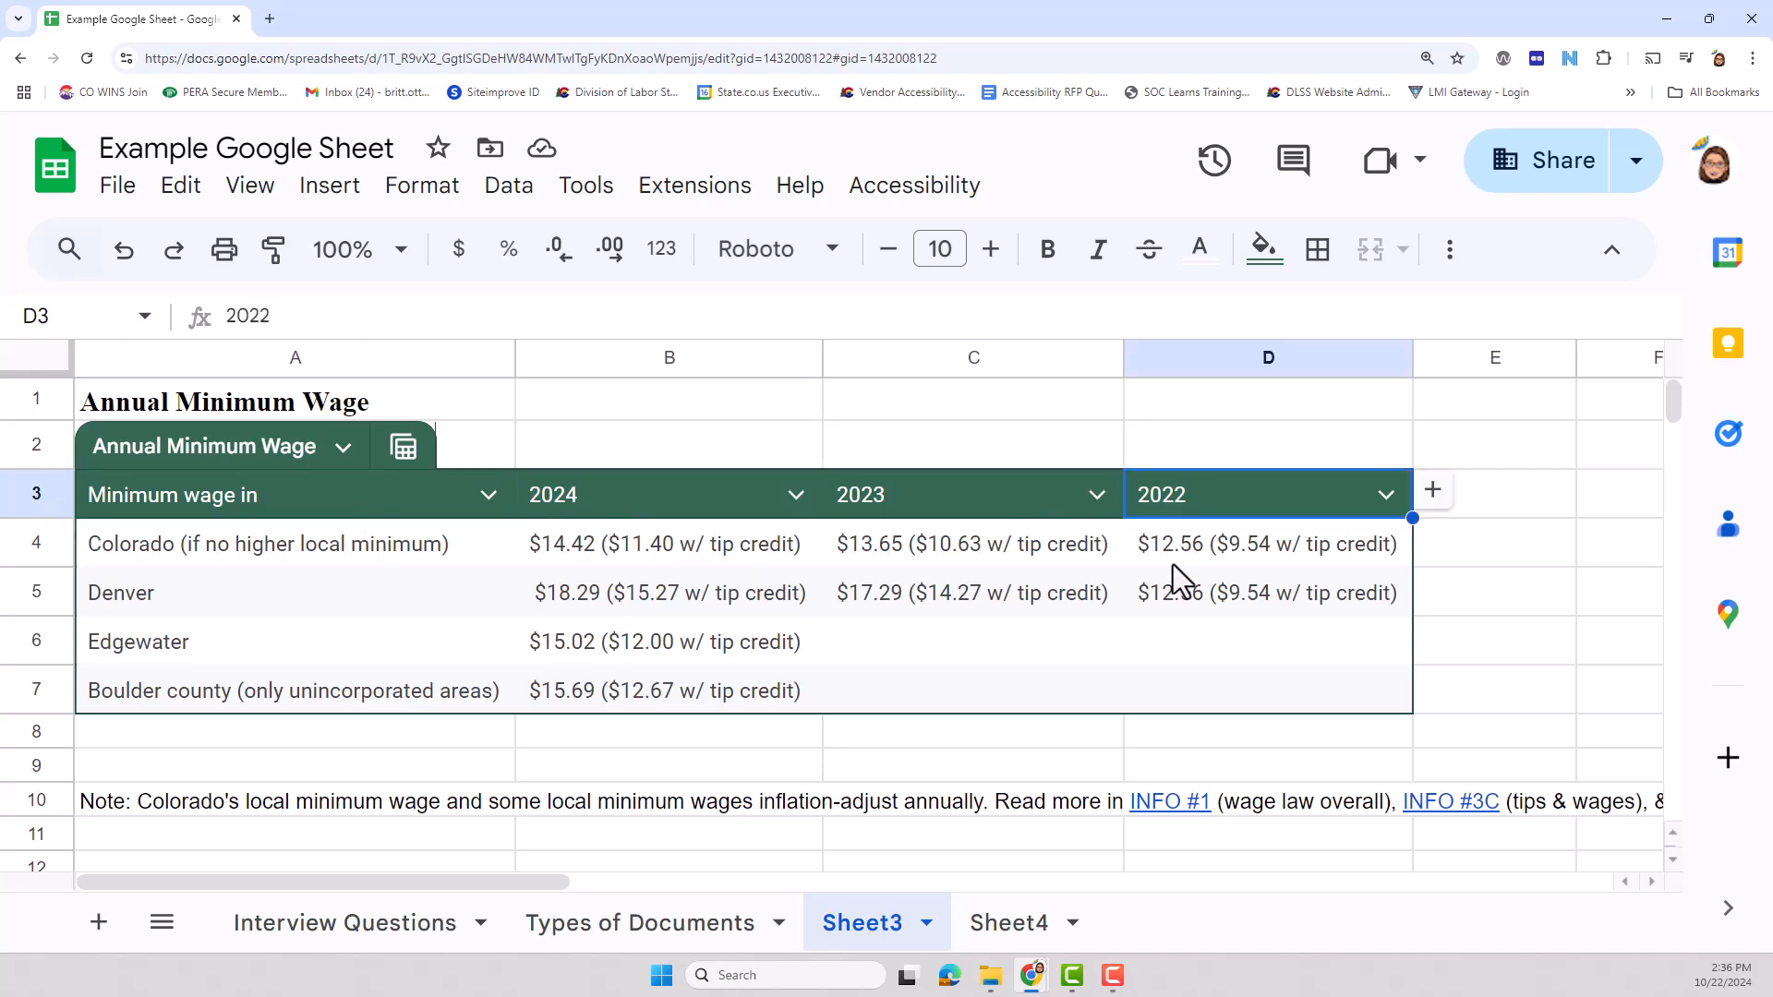